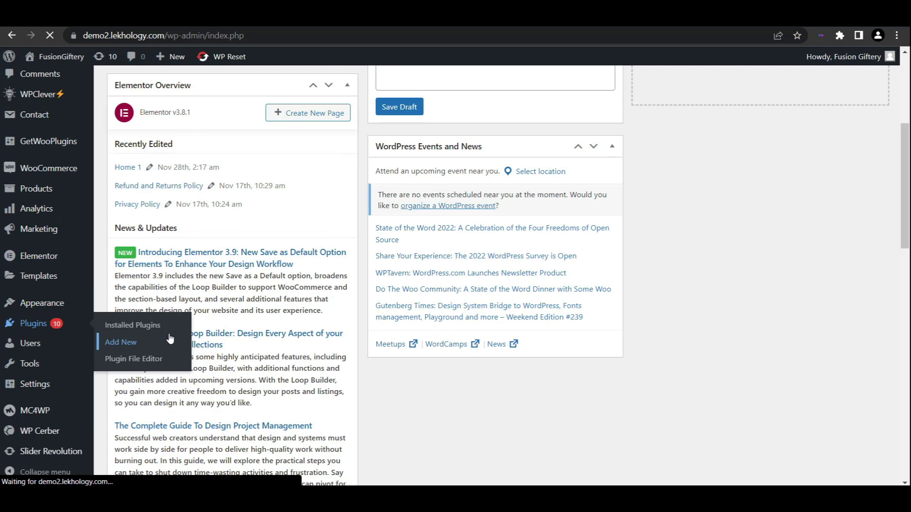
Search the plugin directory for 'security' and open the installed WP Cerber Security dashboard.
{"action": "left_click", "coordinate": [121, 342]}
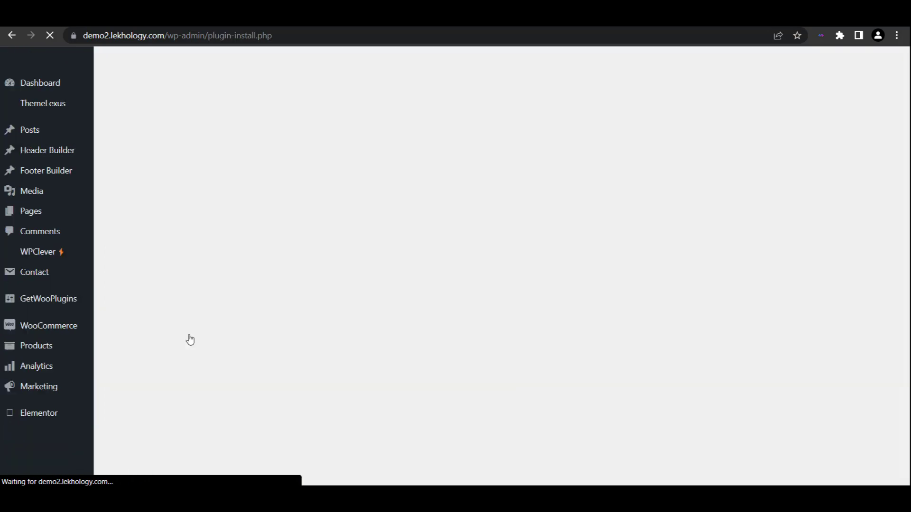
{"action": "left_click", "coordinate": [797, 120]}
{"action": "type", "text": "security"}
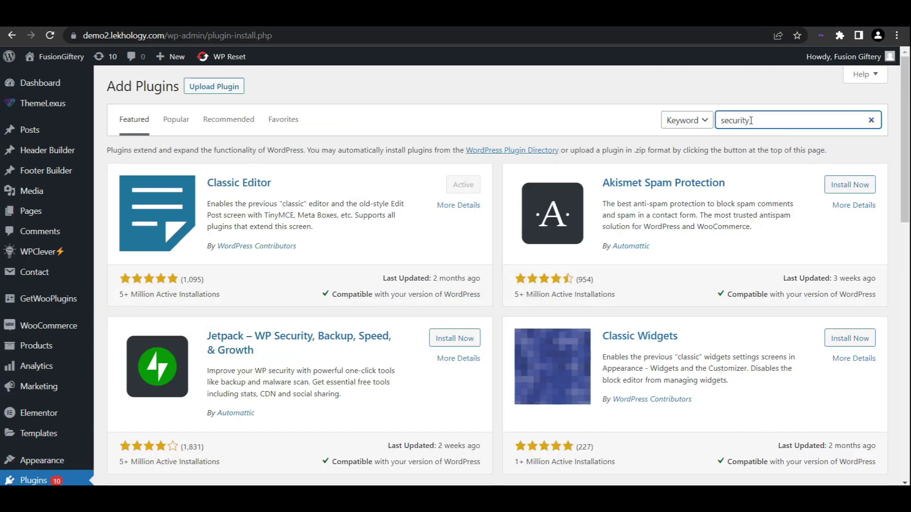
{"action": "key", "text": "Return"}
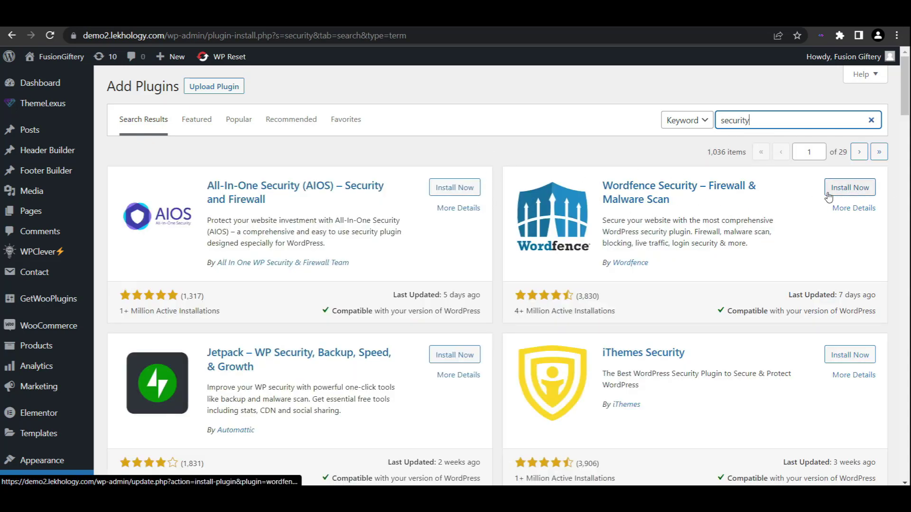
{"action": "scroll", "coordinate": [426, 219], "scroll_direction": "down", "scroll_amount": 3}
{"action": "scroll", "coordinate": [425, 219], "scroll_direction": "down", "scroll_amount": 2}
{"action": "scroll", "coordinate": [214, 249], "scroll_direction": "down", "scroll_amount": 2}
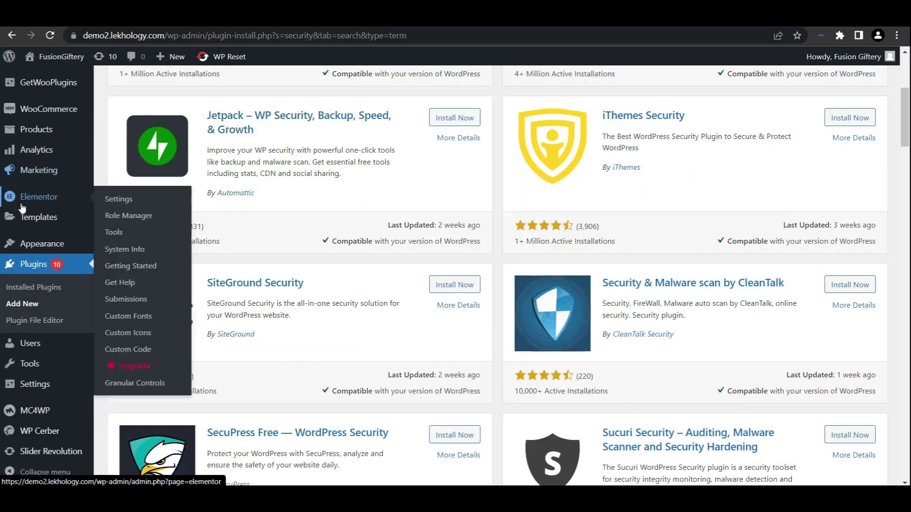
{"action": "scroll", "coordinate": [114, 291], "scroll_direction": "down", "scroll_amount": 1}
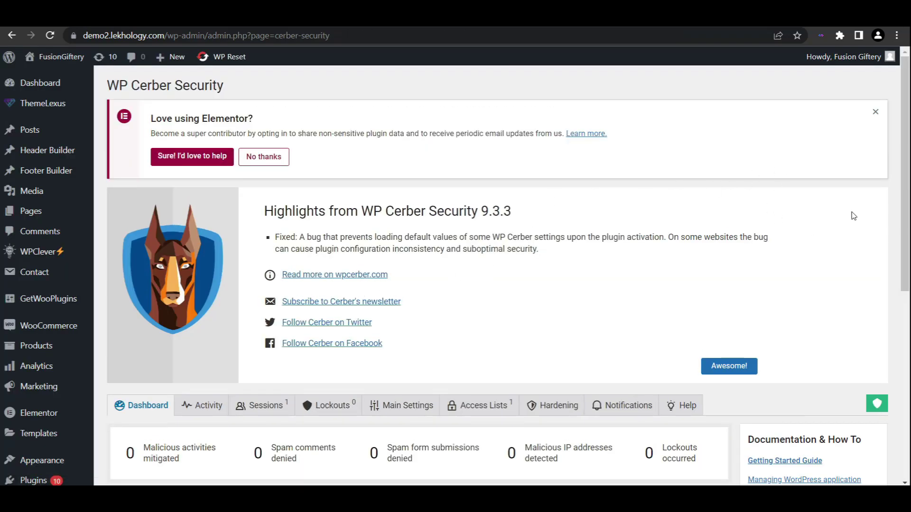
Dismiss the Elementor and Cerber notices and start a full Site Integrity scan.
{"action": "left_click", "coordinate": [877, 114]}
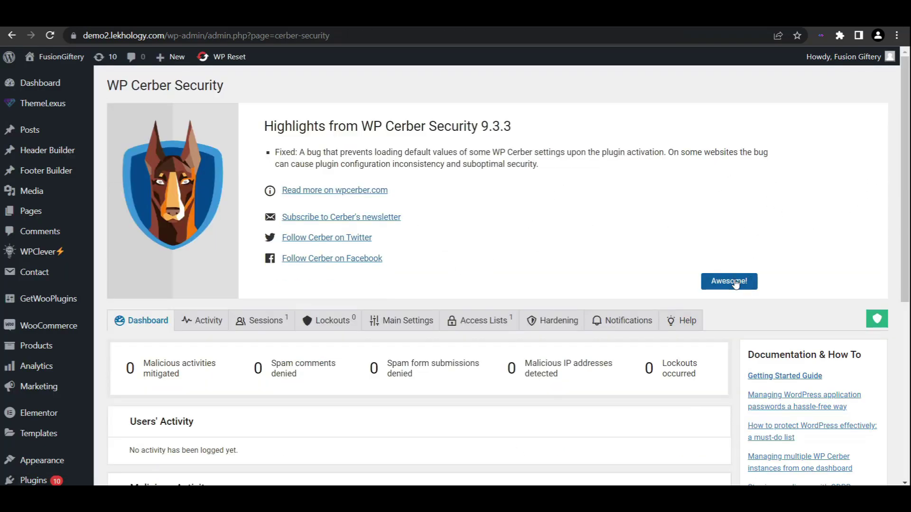
{"action": "left_click", "coordinate": [728, 281]}
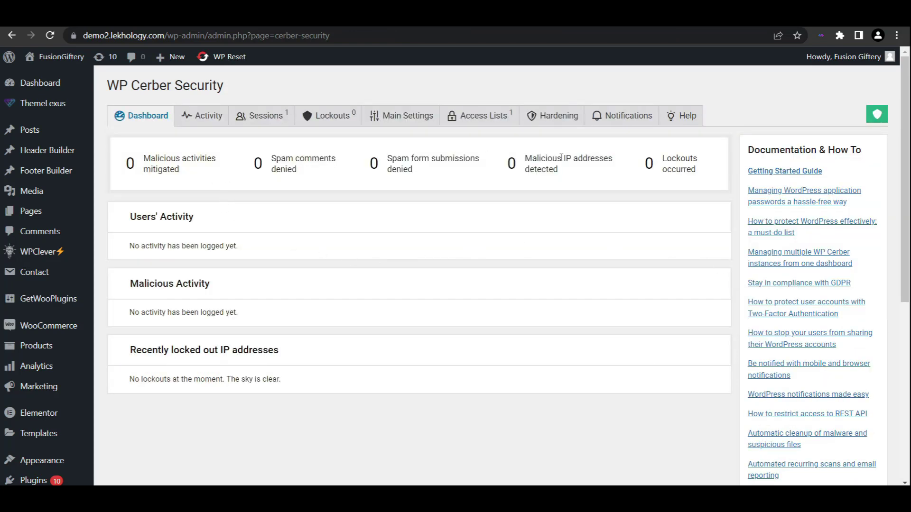
{"action": "scroll", "coordinate": [43, 298], "scroll_direction": "down", "scroll_amount": 3}
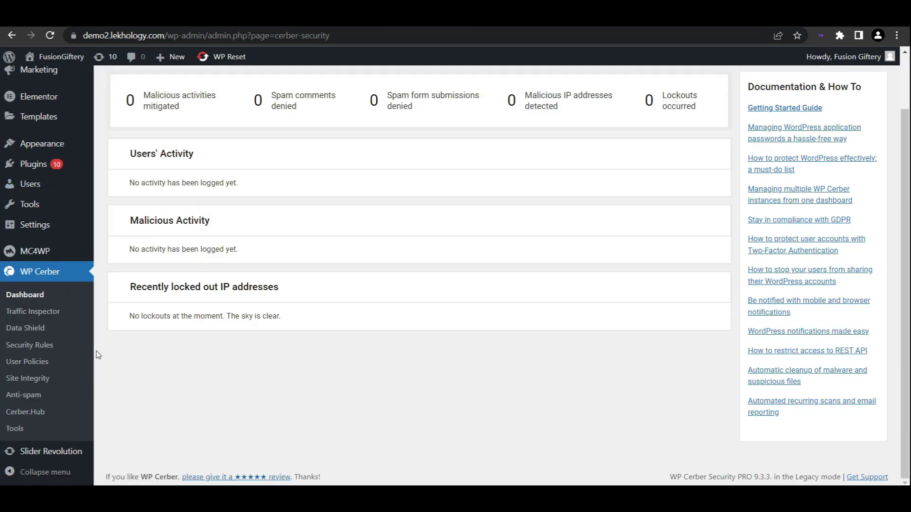
{"action": "left_click", "coordinate": [27, 378]}
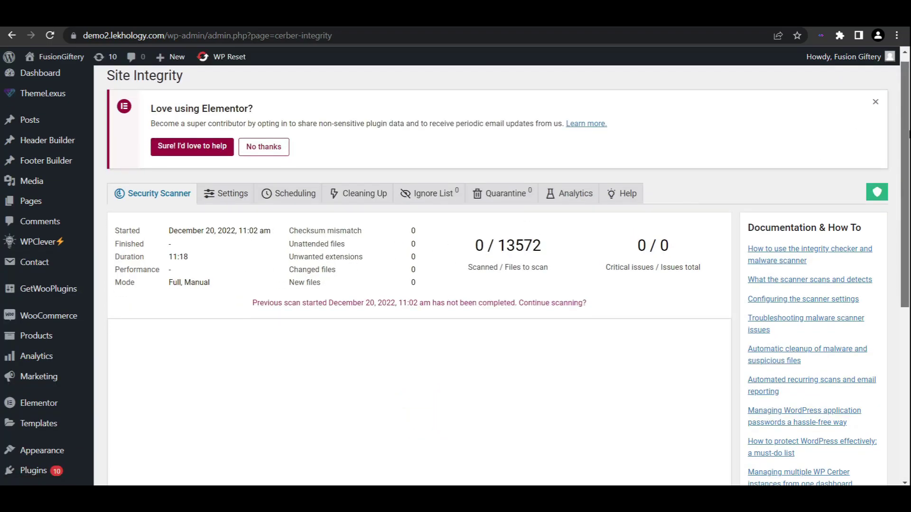
{"action": "scroll", "coordinate": [525, 229], "scroll_direction": "down", "scroll_amount": 3}
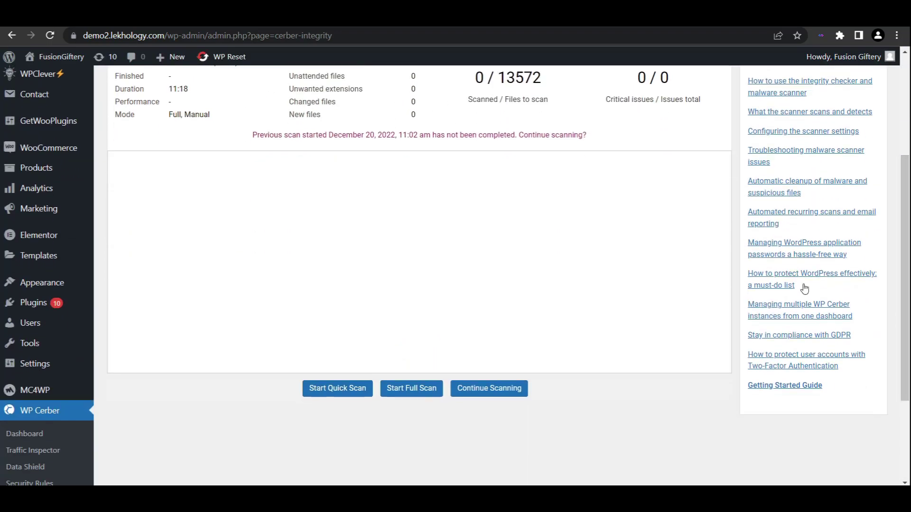
{"action": "left_click", "coordinate": [410, 390]}
{"action": "scroll", "coordinate": [456, 256], "scroll_direction": "up", "scroll_amount": 3}
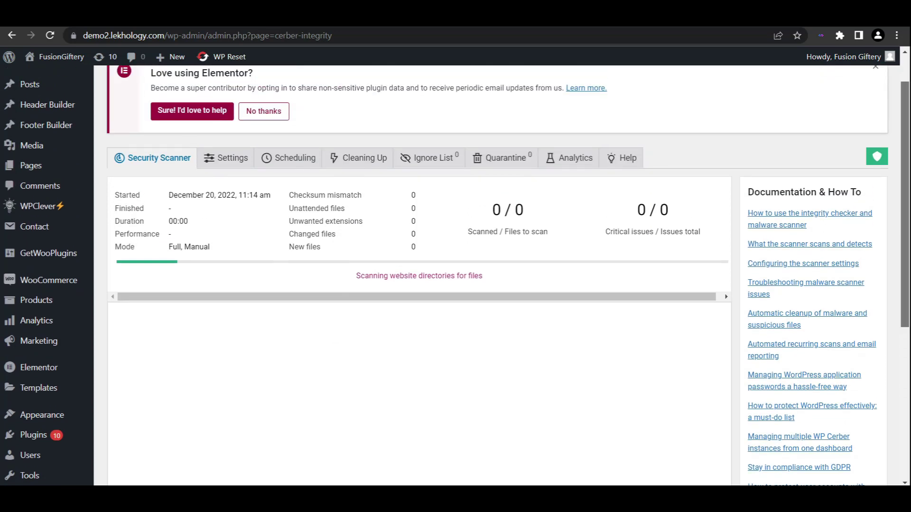
{"action": "scroll", "coordinate": [375, 318], "scroll_direction": "up", "scroll_amount": 1}
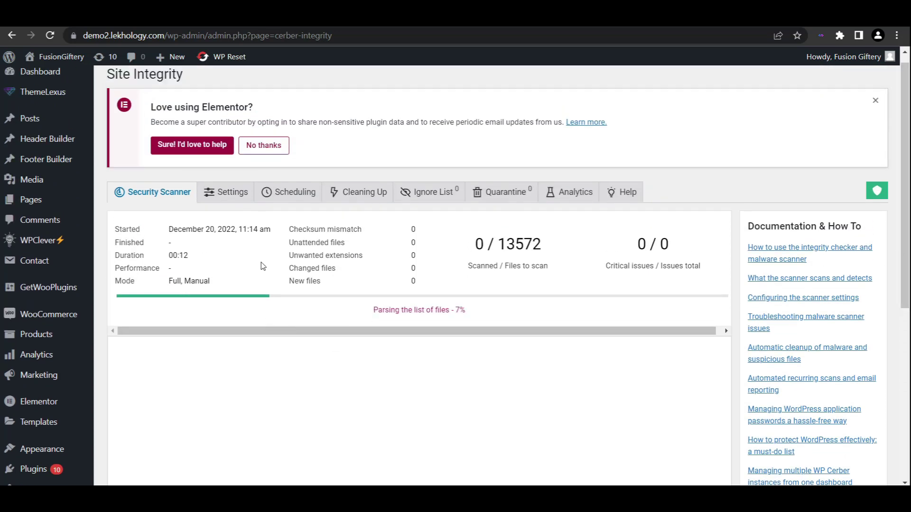
Decline Elementor data sharing and stay on the page while the scan runs to 137 critical issues.
{"action": "left_click", "coordinate": [264, 145]}
{"action": "left_click", "coordinate": [558, 102]}
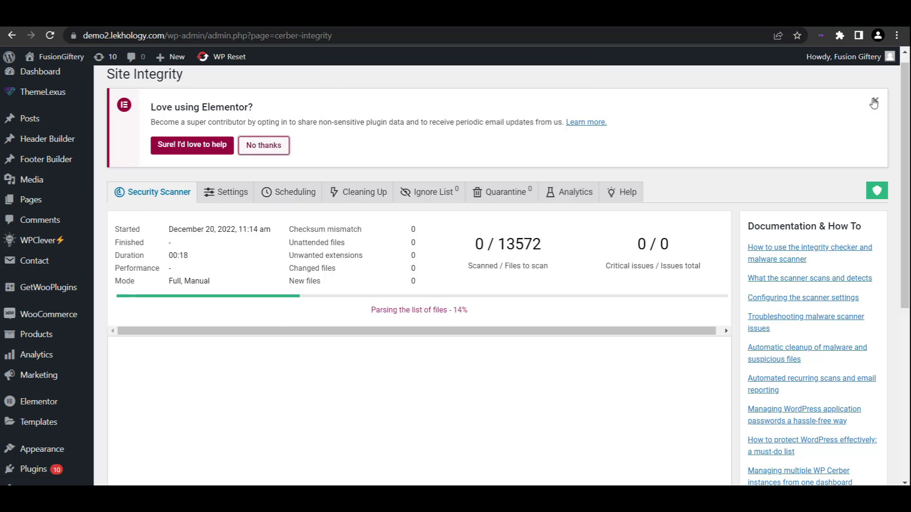
{"action": "left_click", "coordinate": [876, 100]}
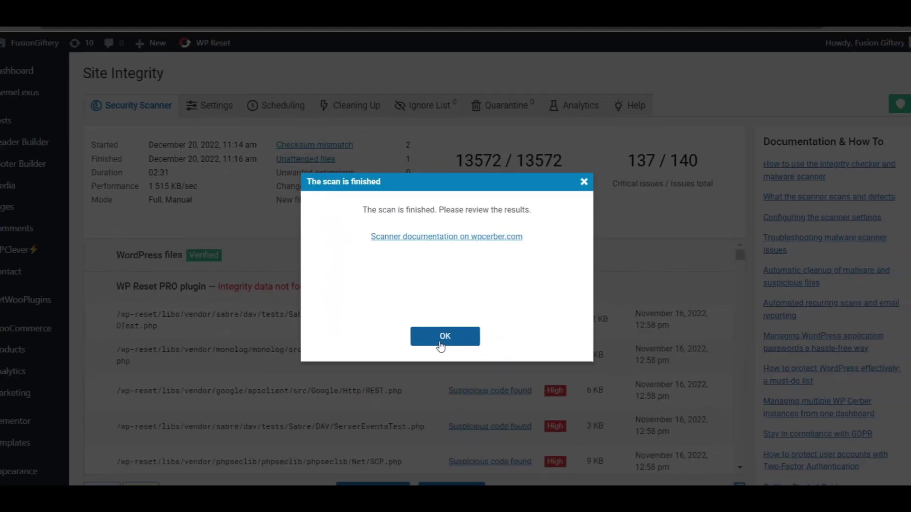
Acknowledge the finished scan and review the flagged wp-reset files with suspicious code.
{"action": "left_click", "coordinate": [444, 336]}
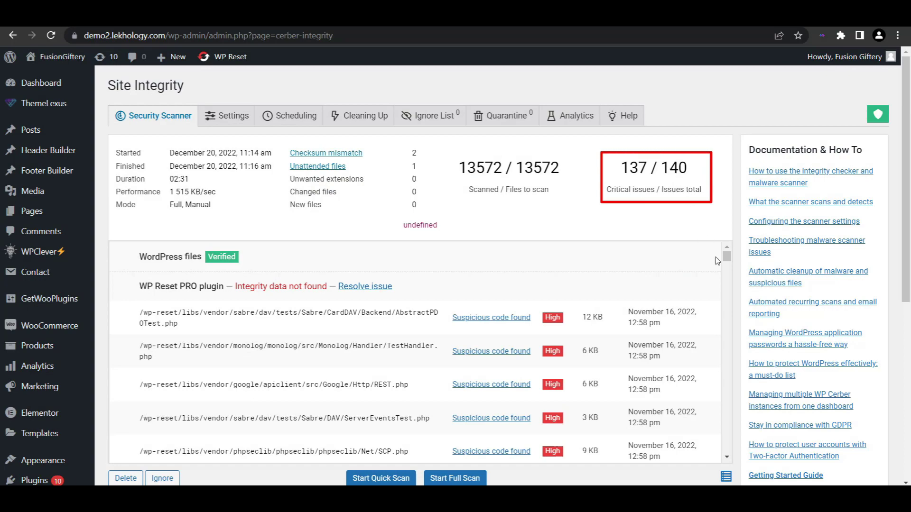
{"action": "left_click_drag", "start_coordinate": [728, 259], "coordinate": [726, 448]}
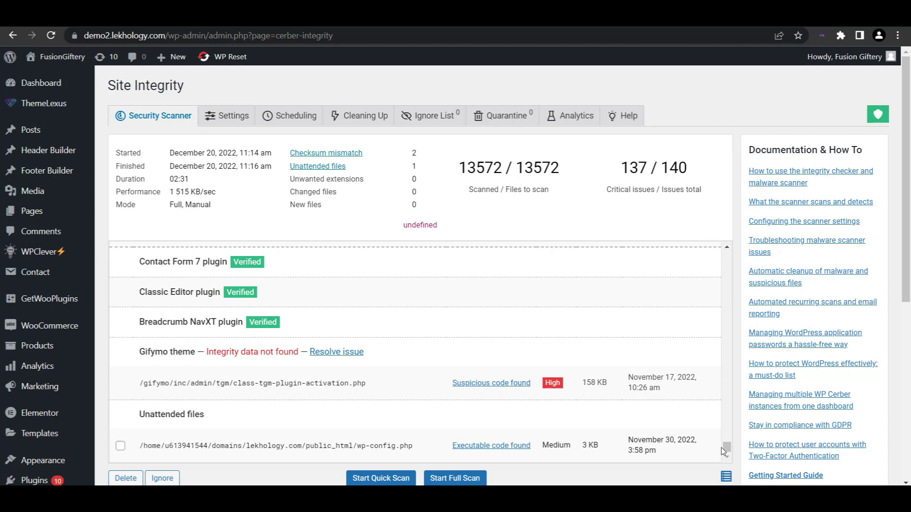
{"action": "mouse_move", "coordinate": [726, 449]}
{"action": "left_mouse_down"}
{"action": "mouse_move", "coordinate": [726, 299]}
{"action": "mouse_move", "coordinate": [719, 424]}
{"action": "mouse_move", "coordinate": [729, 408]}
{"action": "mouse_move", "coordinate": [726, 246]}
{"action": "left_mouse_up"}
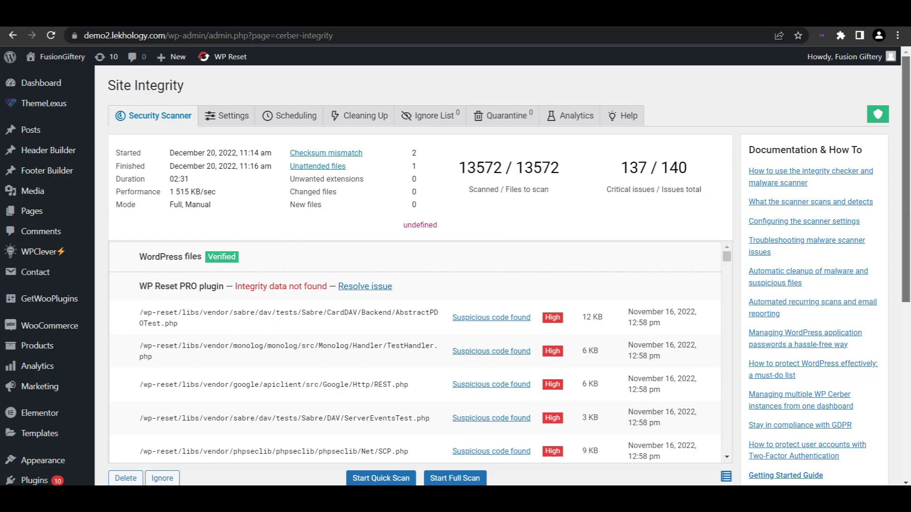
{"action": "scroll", "coordinate": [812, 284], "scroll_direction": "down", "scroll_amount": 1}
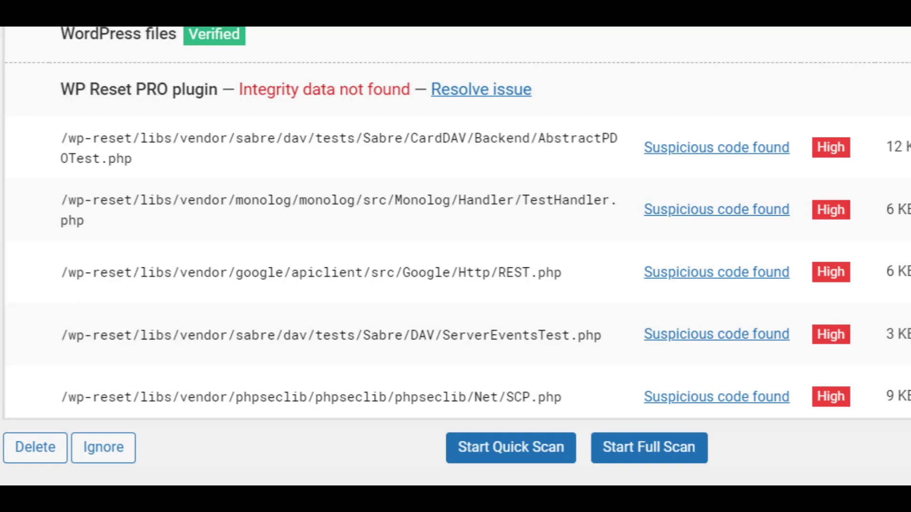
{"action": "scroll", "coordinate": [456, 249], "scroll_direction": "down", "scroll_amount": 3}
{"action": "scroll", "coordinate": [455, 249], "scroll_direction": "down", "scroll_amount": 3}
{"action": "scroll", "coordinate": [456, 249], "scroll_direction": "down", "scroll_amount": 3}
{"action": "scroll", "coordinate": [456, 249], "scroll_direction": "down", "scroll_amount": 3}
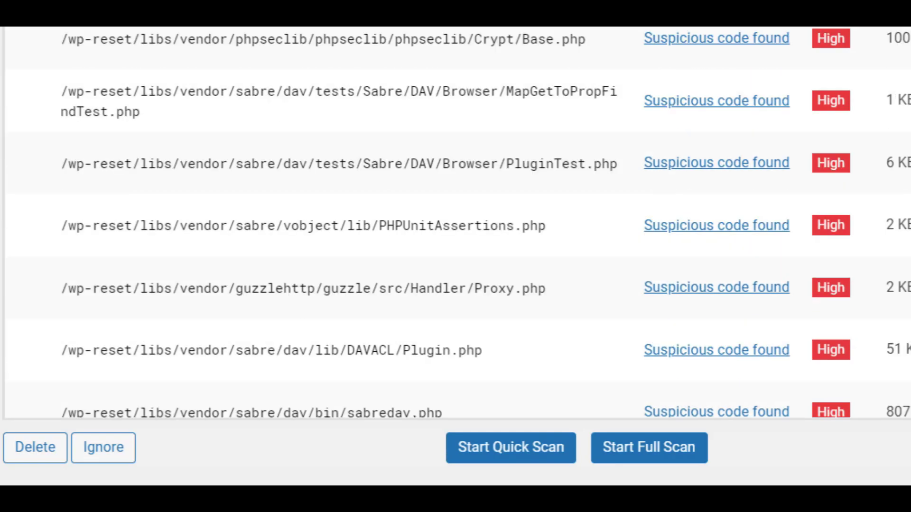
{"action": "scroll", "coordinate": [455, 249], "scroll_direction": "down", "scroll_amount": 3}
{"action": "scroll", "coordinate": [455, 249], "scroll_direction": "down", "scroll_amount": 3}
{"action": "scroll", "coordinate": [456, 249], "scroll_direction": "down", "scroll_amount": 3}
{"action": "scroll", "coordinate": [456, 249], "scroll_direction": "down", "scroll_amount": 3}
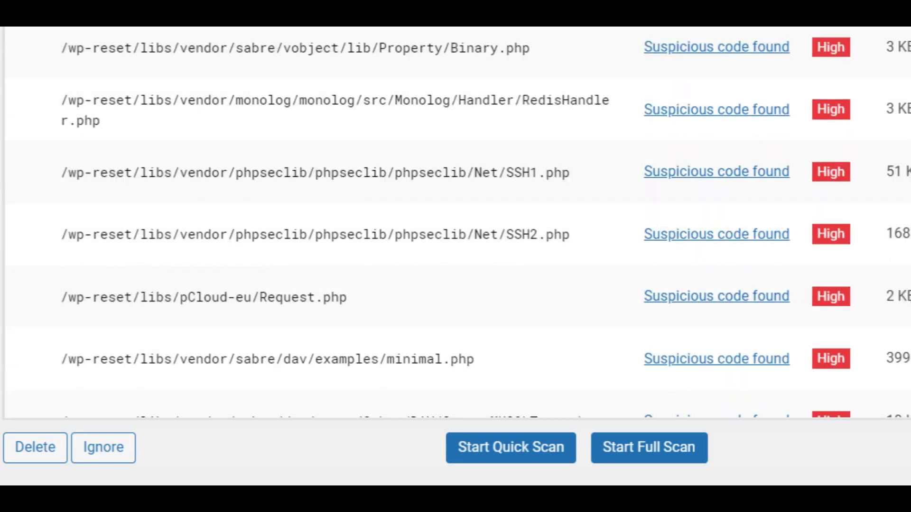
{"action": "scroll", "coordinate": [456, 250], "scroll_direction": "down", "scroll_amount": 3}
{"action": "scroll", "coordinate": [456, 249], "scroll_direction": "down", "scroll_amount": 3}
{"action": "scroll", "coordinate": [456, 249], "scroll_direction": "down", "scroll_amount": 3}
{"action": "scroll", "coordinate": [456, 249], "scroll_direction": "down", "scroll_amount": 3}
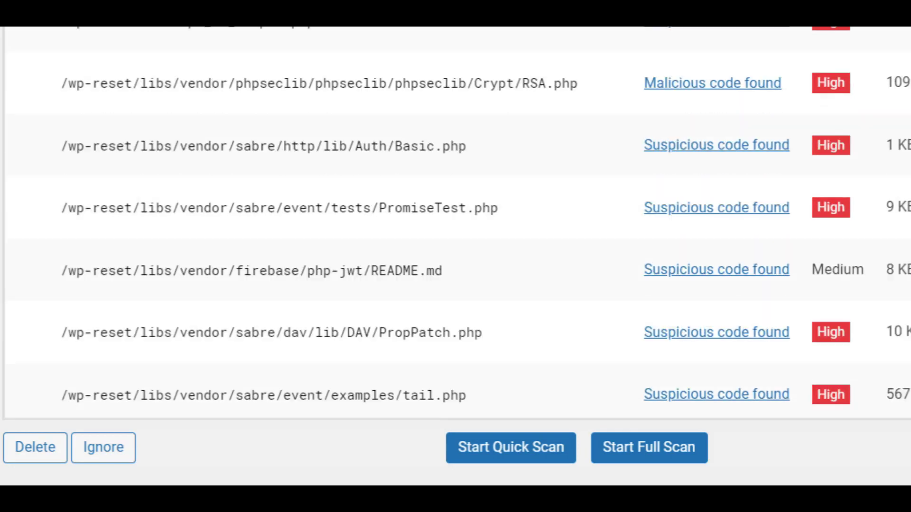
{"action": "scroll", "coordinate": [456, 249], "scroll_direction": "down", "scroll_amount": 3}
{"action": "scroll", "coordinate": [455, 249], "scroll_direction": "down", "scroll_amount": 3}
{"action": "scroll", "coordinate": [456, 249], "scroll_direction": "down", "scroll_amount": 3}
{"action": "scroll", "coordinate": [456, 249], "scroll_direction": "down", "scroll_amount": 3}
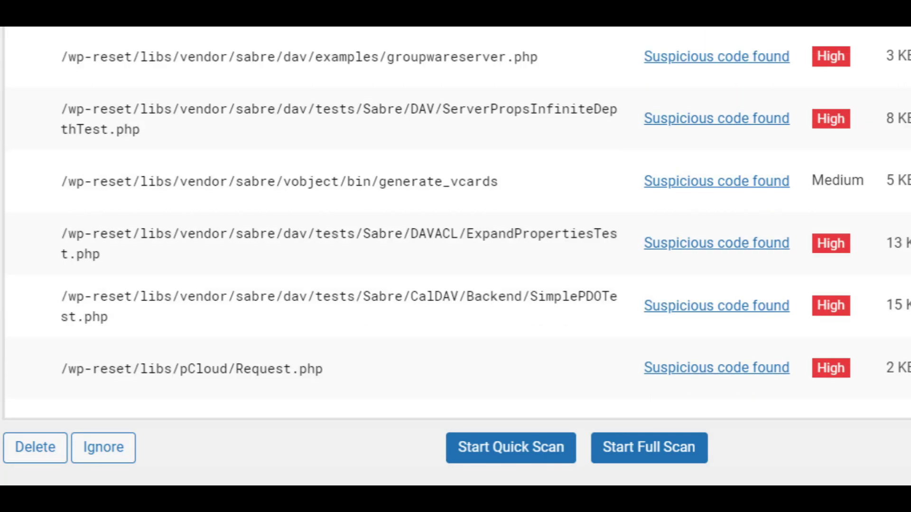
{"action": "scroll", "coordinate": [455, 249], "scroll_direction": "down", "scroll_amount": 3}
{"action": "scroll", "coordinate": [456, 249], "scroll_direction": "down", "scroll_amount": 3}
{"action": "scroll", "coordinate": [456, 249], "scroll_direction": "down", "scroll_amount": 3}
{"action": "scroll", "coordinate": [456, 249], "scroll_direction": "down", "scroll_amount": 3}
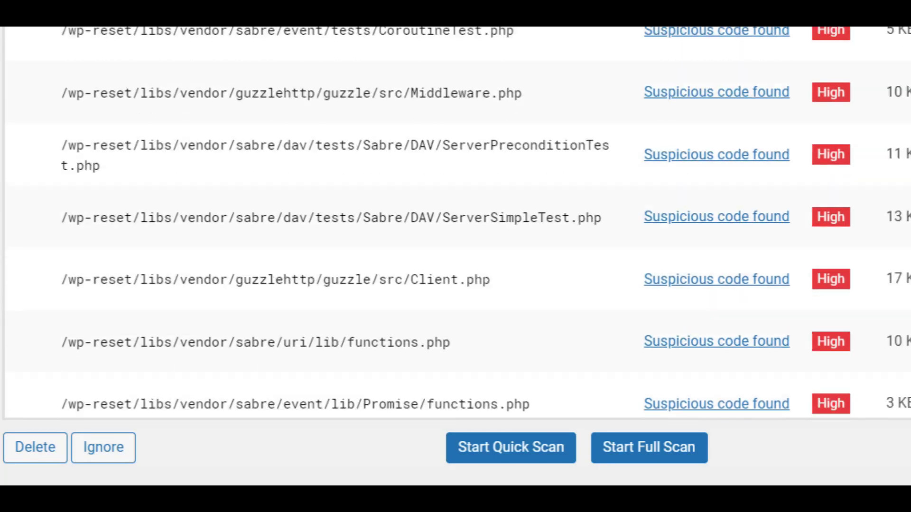
{"action": "scroll", "coordinate": [456, 249], "scroll_direction": "down", "scroll_amount": 3}
{"action": "scroll", "coordinate": [456, 249], "scroll_direction": "down", "scroll_amount": 3}
{"action": "scroll", "coordinate": [455, 250], "scroll_direction": "down", "scroll_amount": 3}
{"action": "scroll", "coordinate": [456, 249], "scroll_direction": "down", "scroll_amount": 3}
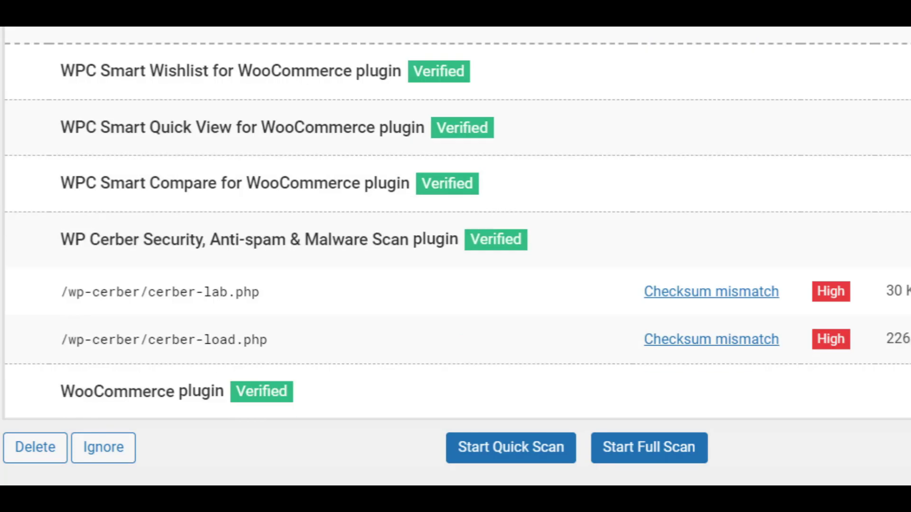
{"action": "scroll", "coordinate": [645, 360], "scroll_direction": "up", "scroll_amount": 5}
{"action": "scroll", "coordinate": [134, 299], "scroll_direction": "up", "scroll_amount": 3}
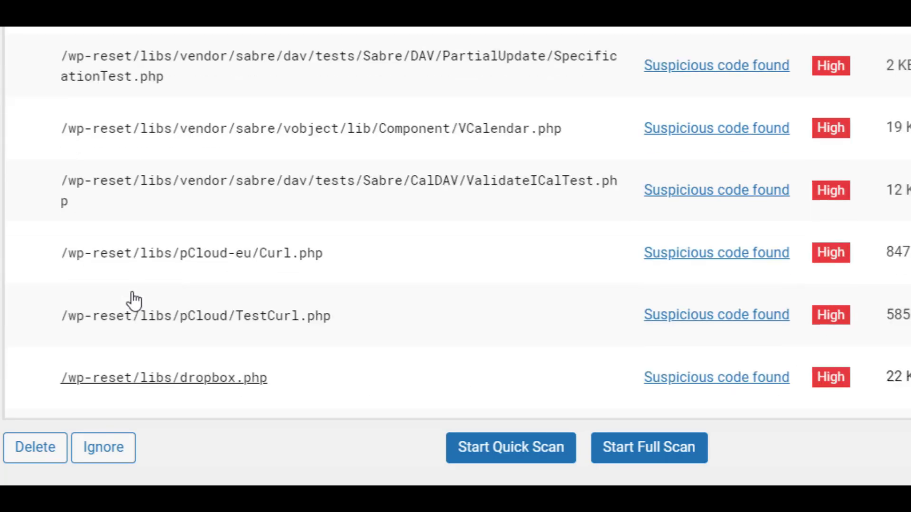
{"action": "scroll", "coordinate": [134, 300], "scroll_direction": "up", "scroll_amount": 3}
{"action": "scroll", "coordinate": [125, 285], "scroll_direction": "up", "scroll_amount": 3}
{"action": "scroll", "coordinate": [113, 194], "scroll_direction": "up", "scroll_amount": 3}
{"action": "scroll", "coordinate": [113, 193], "scroll_direction": "up", "scroll_amount": 3}
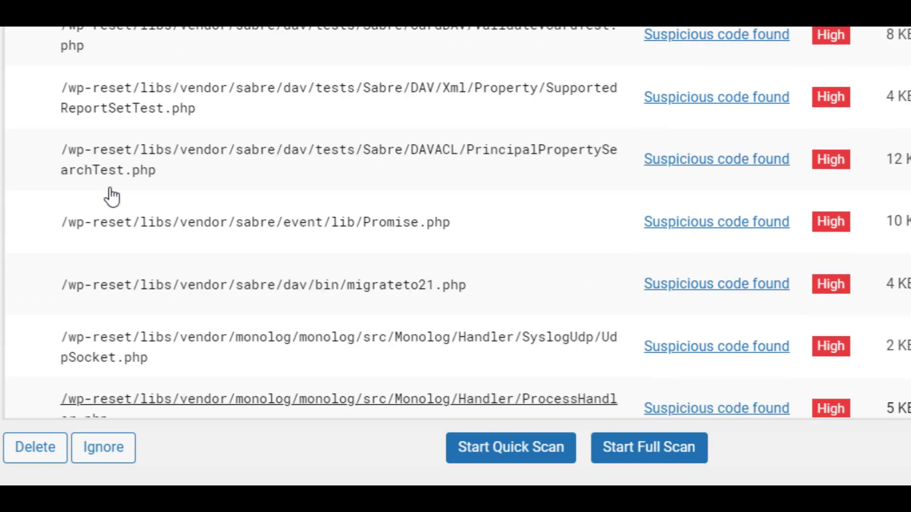
{"action": "scroll", "coordinate": [112, 194], "scroll_direction": "up", "scroll_amount": 3}
{"action": "scroll", "coordinate": [113, 194], "scroll_direction": "up", "scroll_amount": 3}
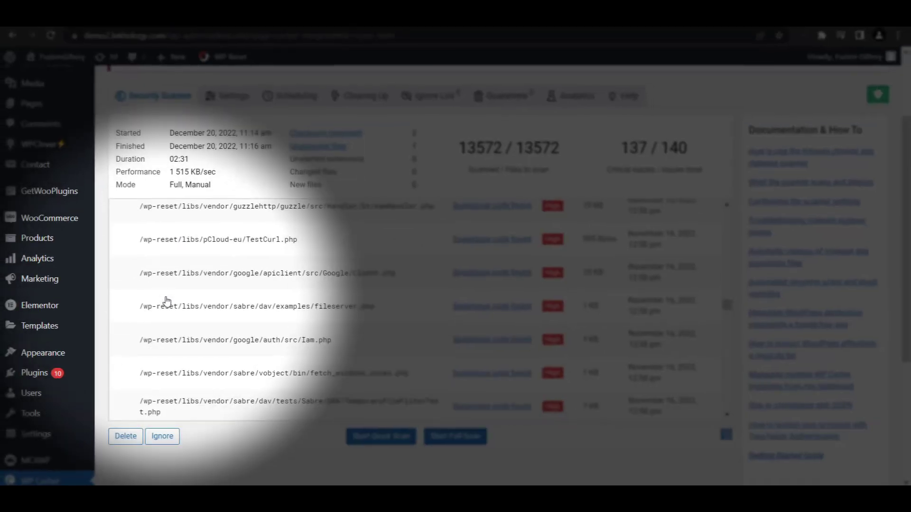
{"action": "scroll", "coordinate": [166, 302], "scroll_direction": "up", "scroll_amount": 3}
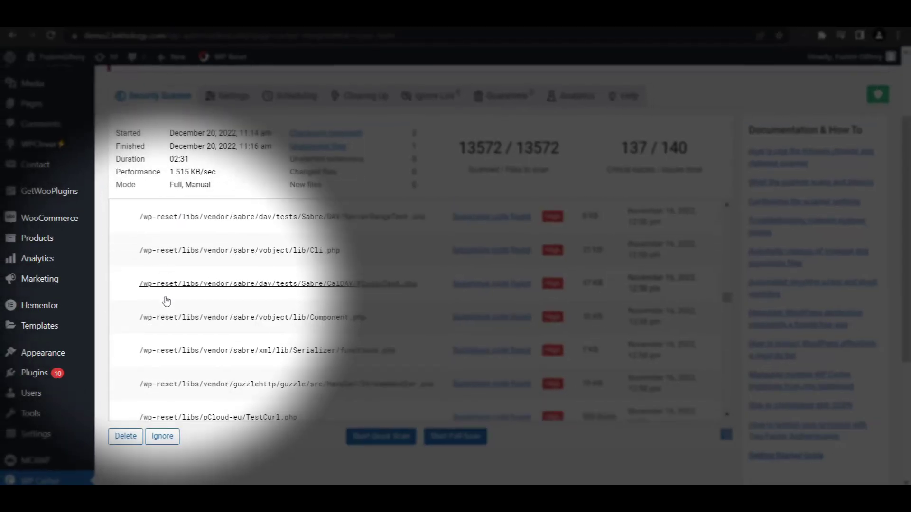
{"action": "scroll", "coordinate": [166, 301], "scroll_direction": "up", "scroll_amount": 3}
{"action": "scroll", "coordinate": [143, 299], "scroll_direction": "down", "scroll_amount": 3}
{"action": "mouse_move", "coordinate": [35, 314]}
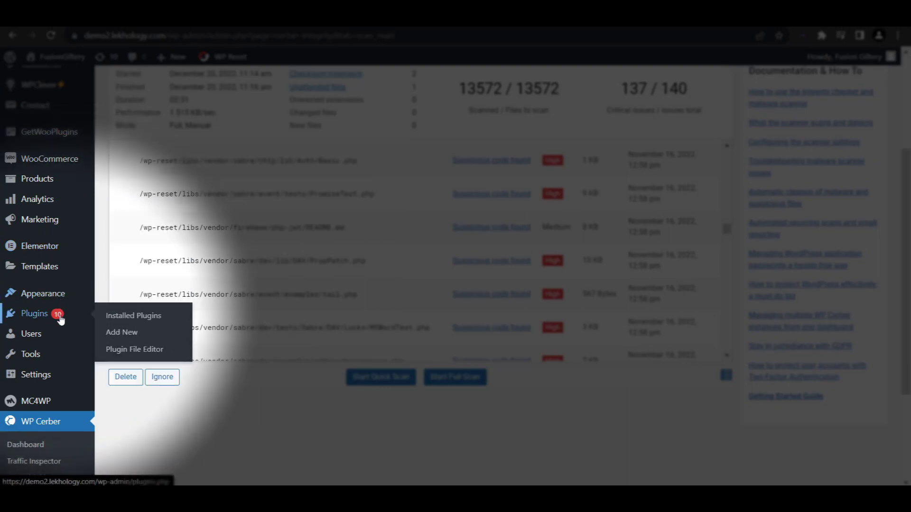
In Installed Plugins, mark WPC Smart Quick View, WPC Smart Compare and WP Reset PRO.
{"action": "left_click", "coordinate": [120, 318]}
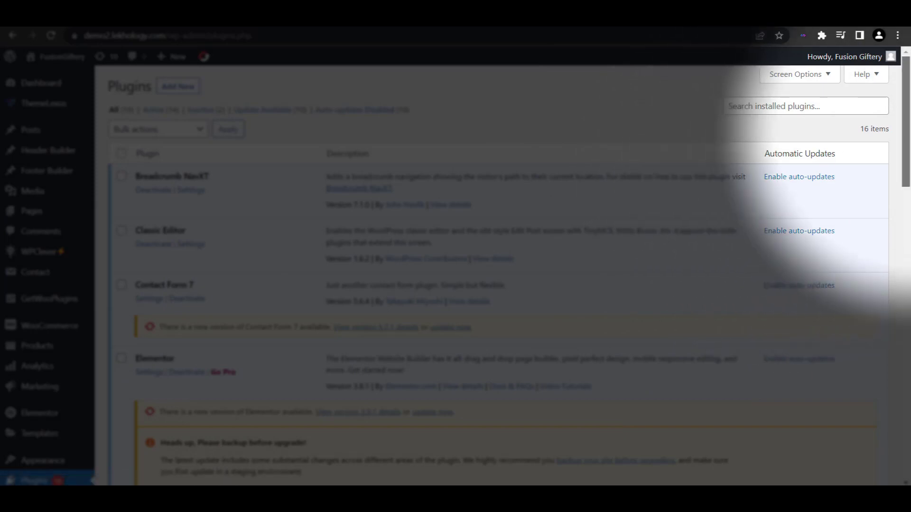
{"action": "left_click_drag", "start_coordinate": [905, 143], "coordinate": [896, 385]}
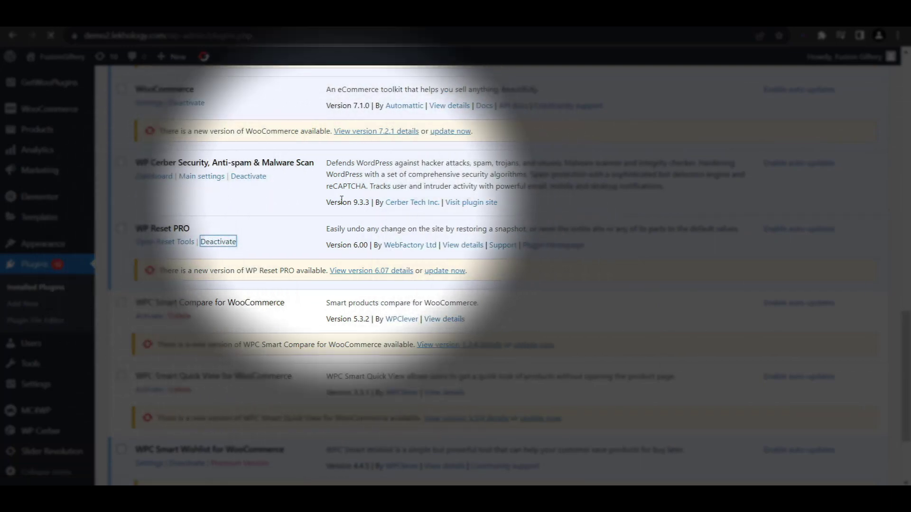
{"action": "scroll", "coordinate": [368, 192], "scroll_direction": "down", "scroll_amount": 5}
{"action": "scroll", "coordinate": [320, 199], "scroll_direction": "down", "scroll_amount": 5}
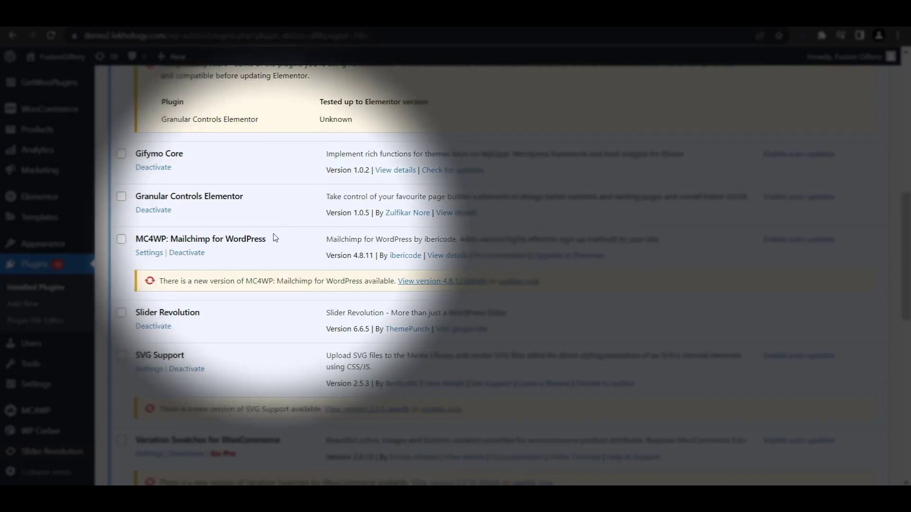
{"action": "scroll", "coordinate": [213, 249], "scroll_direction": "down", "scroll_amount": 5}
{"action": "scroll", "coordinate": [129, 320], "scroll_direction": "down", "scroll_amount": 3}
{"action": "left_click", "coordinate": [121, 385]}
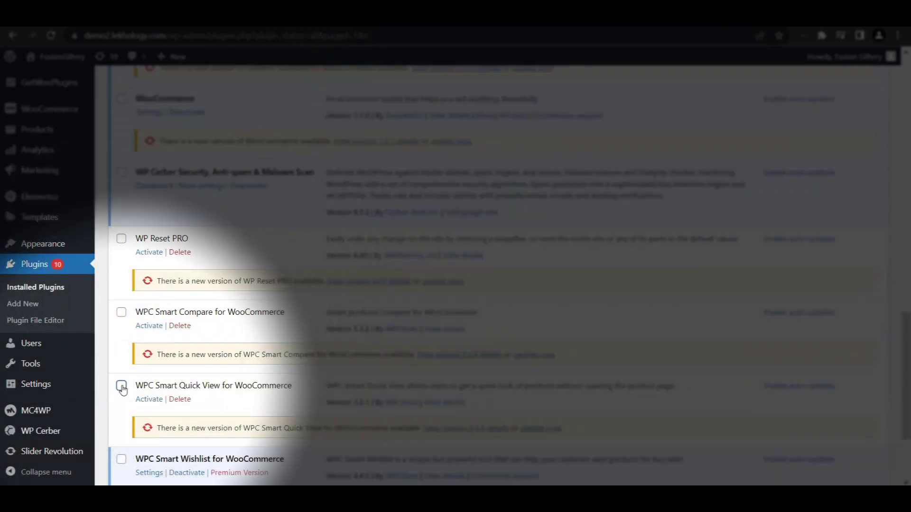
{"action": "left_click", "coordinate": [122, 312]}
{"action": "left_click", "coordinate": [121, 238]}
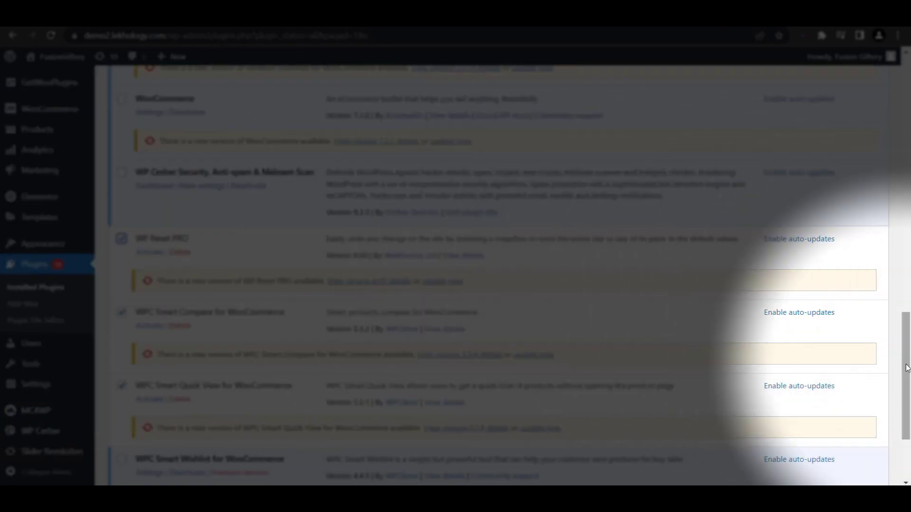
{"action": "scroll", "coordinate": [712, 285], "scroll_direction": "up", "scroll_amount": 10}
Bulk-delete the three checked plugins and confirm the deletion.
{"action": "left_click", "coordinate": [157, 165]}
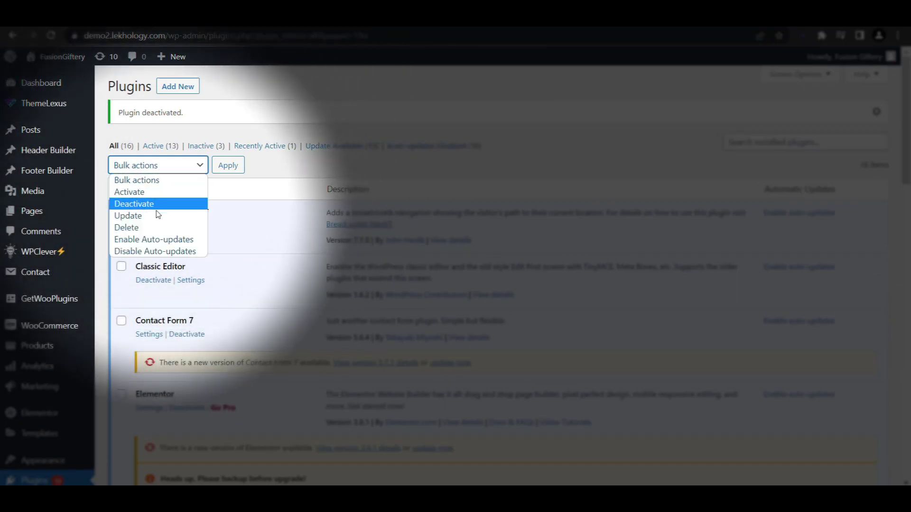
{"action": "left_click", "coordinate": [131, 223]}
{"action": "scroll", "coordinate": [236, 235], "scroll_direction": "down", "scroll_amount": 10}
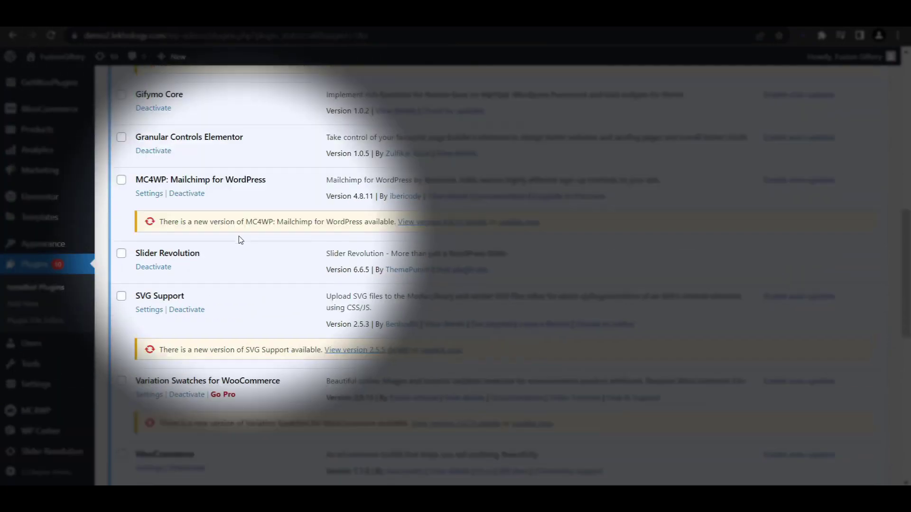
{"action": "scroll", "coordinate": [235, 235], "scroll_direction": "down", "scroll_amount": 5}
{"action": "scroll", "coordinate": [176, 268], "scroll_direction": "up", "scroll_amount": 8}
{"action": "scroll", "coordinate": [176, 268], "scroll_direction": "up", "scroll_amount": 5}
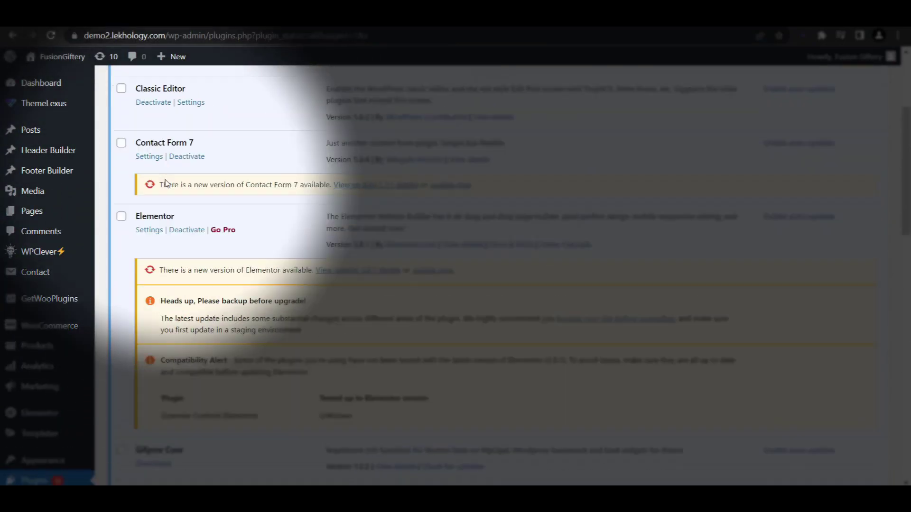
{"action": "scroll", "coordinate": [173, 160], "scroll_direction": "up", "scroll_amount": 3}
{"action": "scroll", "coordinate": [173, 160], "scroll_direction": "down", "scroll_amount": 6}
{"action": "scroll", "coordinate": [173, 160], "scroll_direction": "down", "scroll_amount": 5}
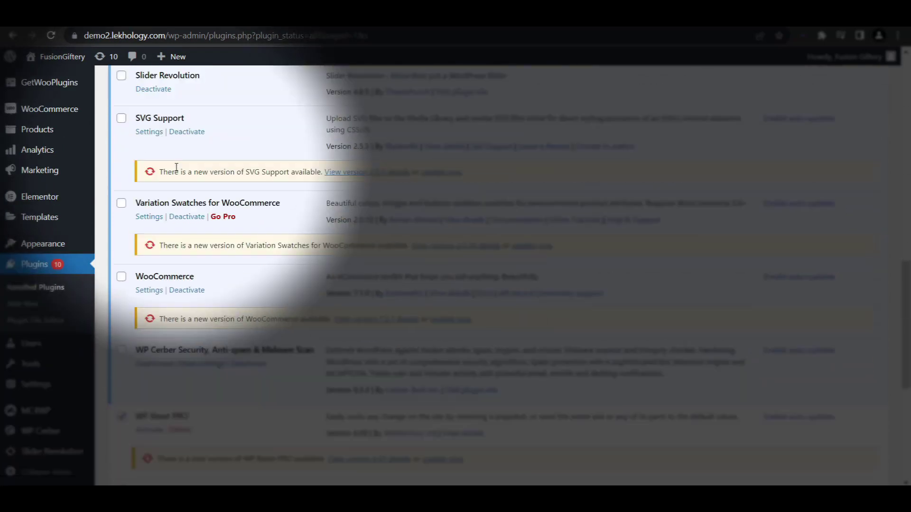
{"action": "scroll", "coordinate": [175, 168], "scroll_direction": "down", "scroll_amount": 4}
{"action": "scroll", "coordinate": [176, 171], "scroll_direction": "up", "scroll_amount": 5}
{"action": "scroll", "coordinate": [176, 171], "scroll_direction": "down", "scroll_amount": 5}
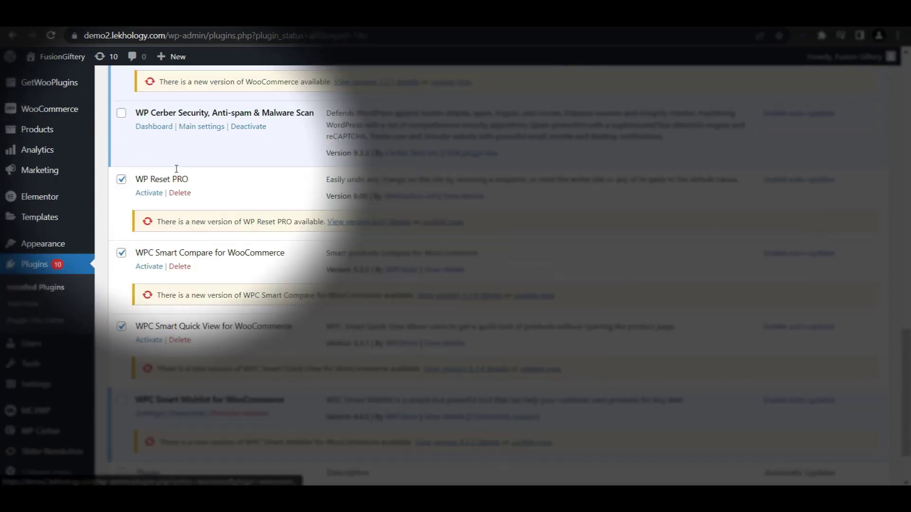
{"action": "scroll", "coordinate": [198, 165], "scroll_direction": "up", "scroll_amount": 5}
{"action": "scroll", "coordinate": [197, 165], "scroll_direction": "up", "scroll_amount": 5}
{"action": "scroll", "coordinate": [197, 165], "scroll_direction": "up", "scroll_amount": 5}
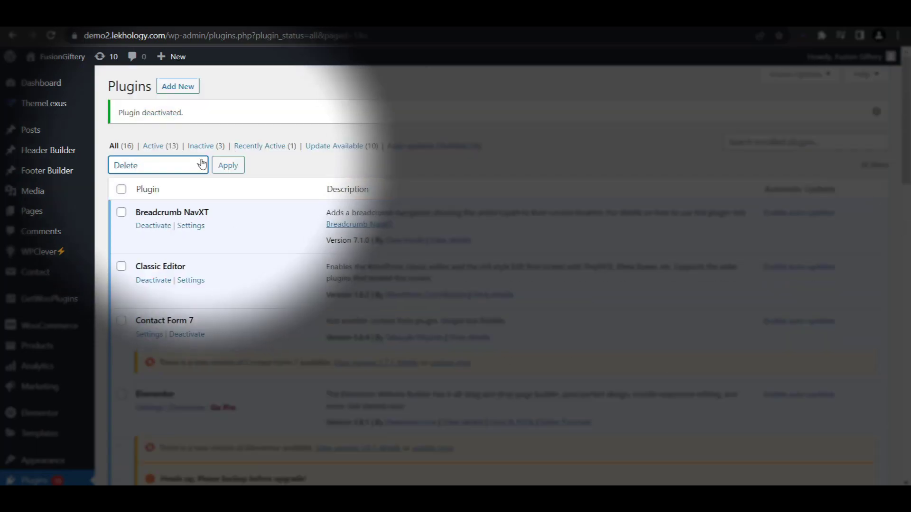
{"action": "left_click", "coordinate": [228, 166]}
{"action": "left_click", "coordinate": [512, 114]}
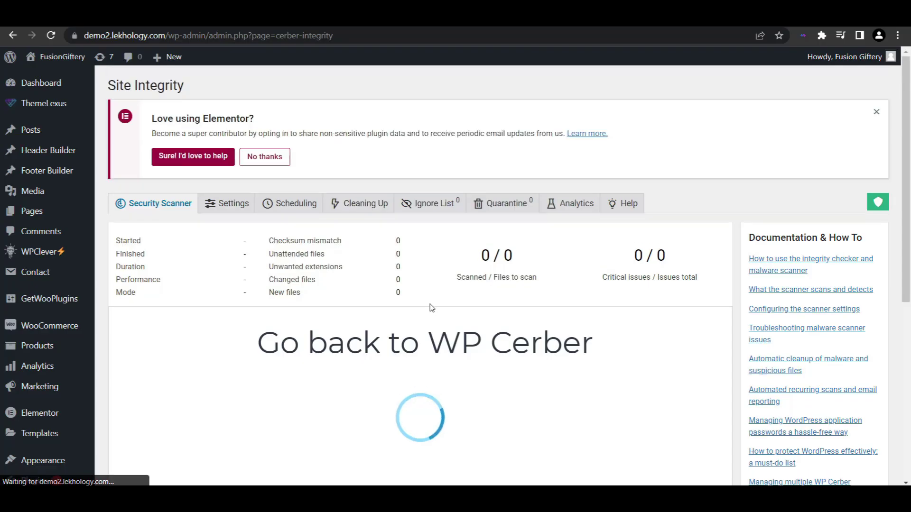
{"action": "scroll", "coordinate": [456, 285], "scroll_direction": "down", "scroll_amount": 1}
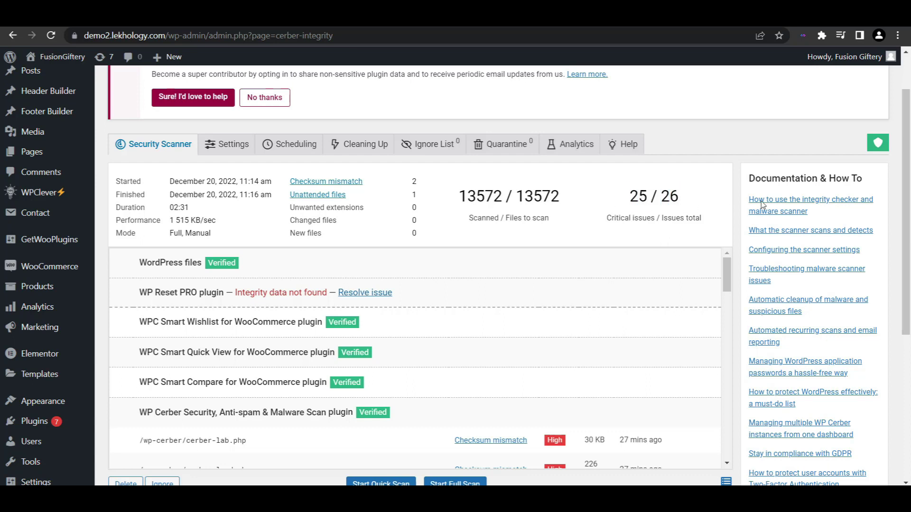
{"action": "scroll", "coordinate": [456, 284], "scroll_direction": "down", "scroll_amount": 1}
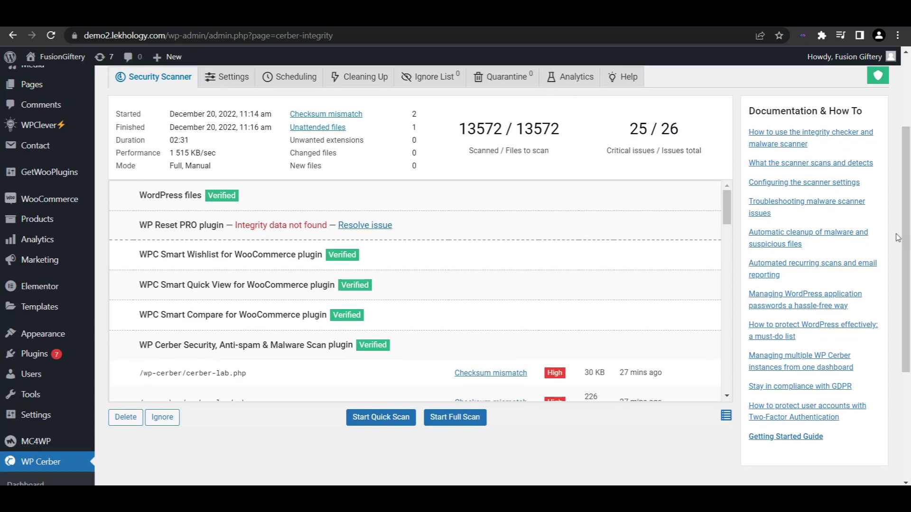
{"action": "left_click_drag", "start_coordinate": [728, 203], "coordinate": [729, 217]}
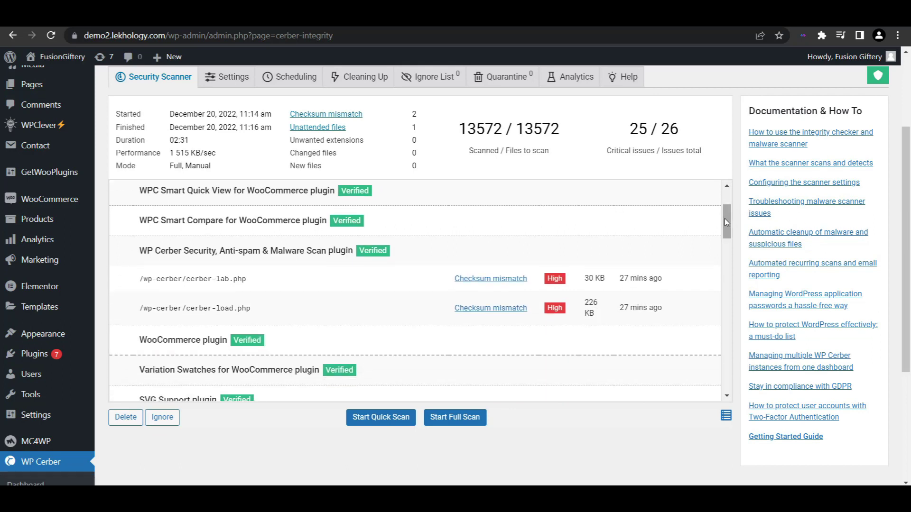
{"action": "left_click_drag", "start_coordinate": [726, 217], "coordinate": [727, 384]}
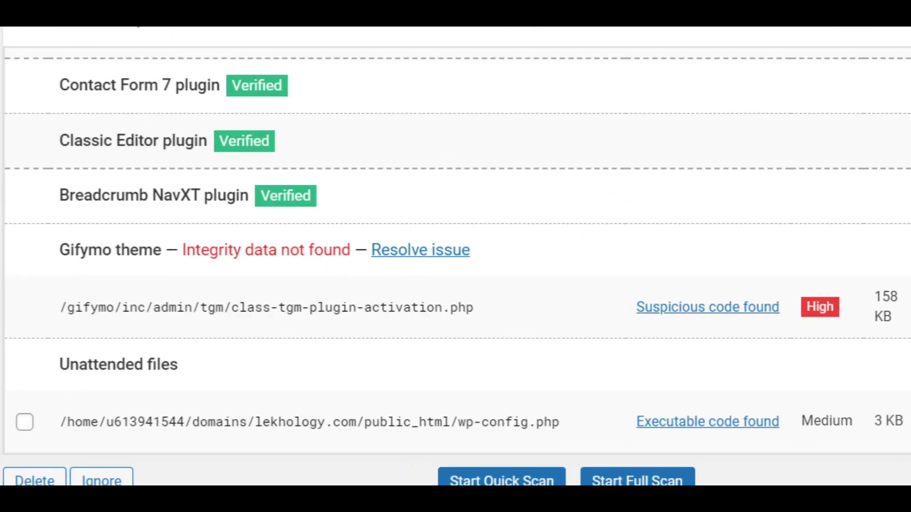
Resolve the Gifymo theme issue by uploading gifymo-theme.zip as its reference archive.
{"action": "left_click", "coordinate": [434, 250]}
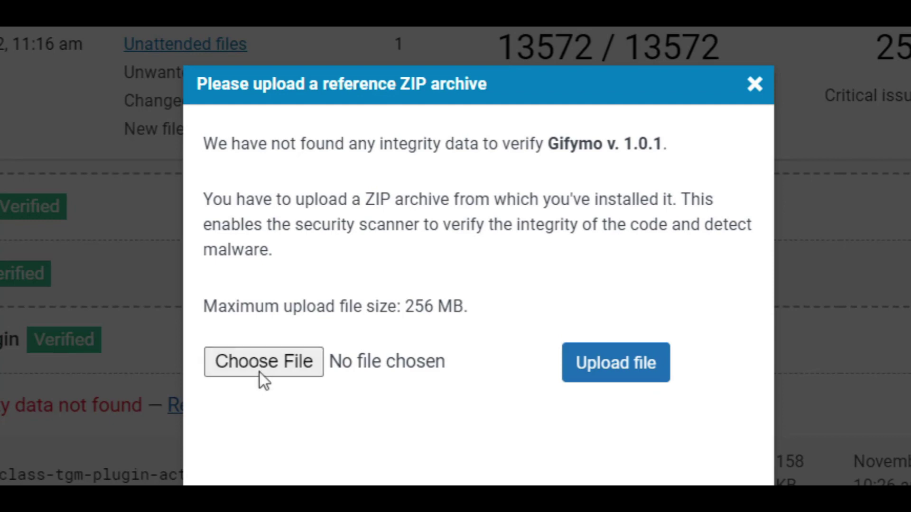
{"action": "left_click", "coordinate": [260, 363]}
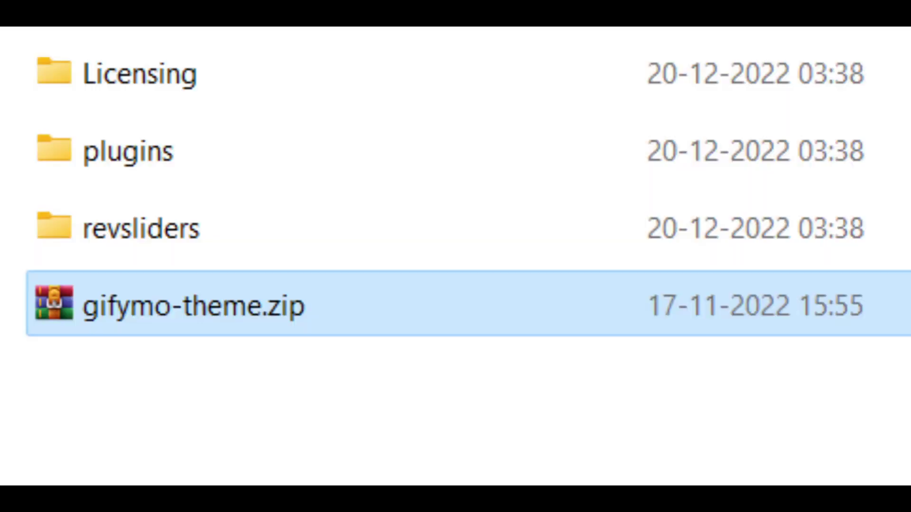
{"action": "left_click", "coordinate": [315, 313]}
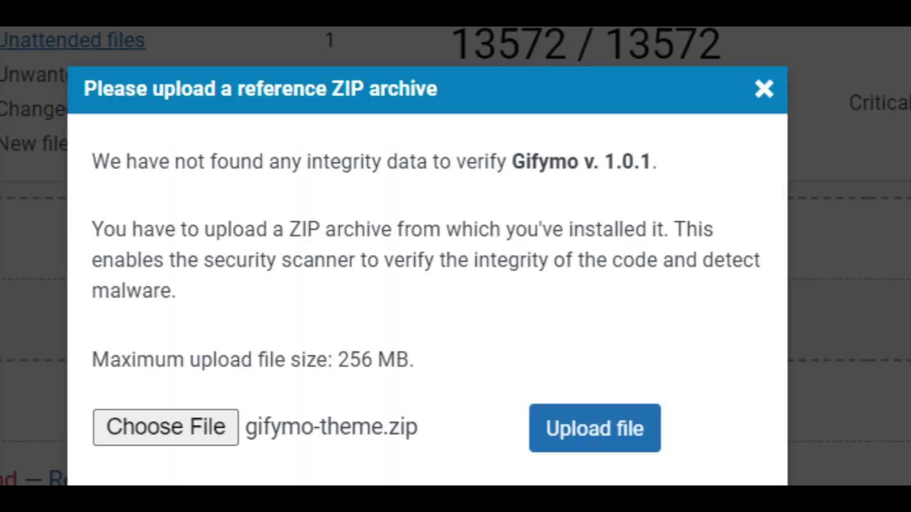
{"action": "left_click", "coordinate": [608, 431]}
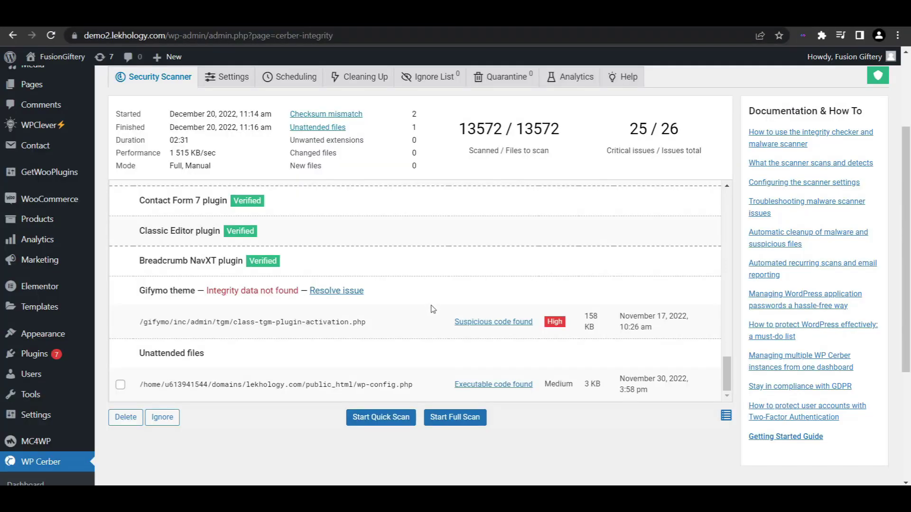
{"action": "scroll", "coordinate": [431, 309], "scroll_direction": "up", "scroll_amount": 3}
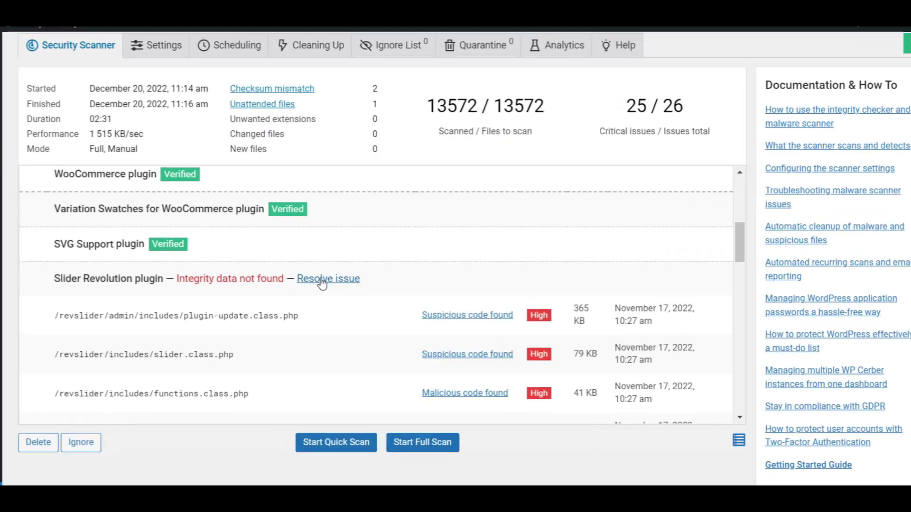
Upload revslider.zip as Slider Revolution's reference archive, which is rejected as a version mismatch.
{"action": "left_click", "coordinate": [327, 278]}
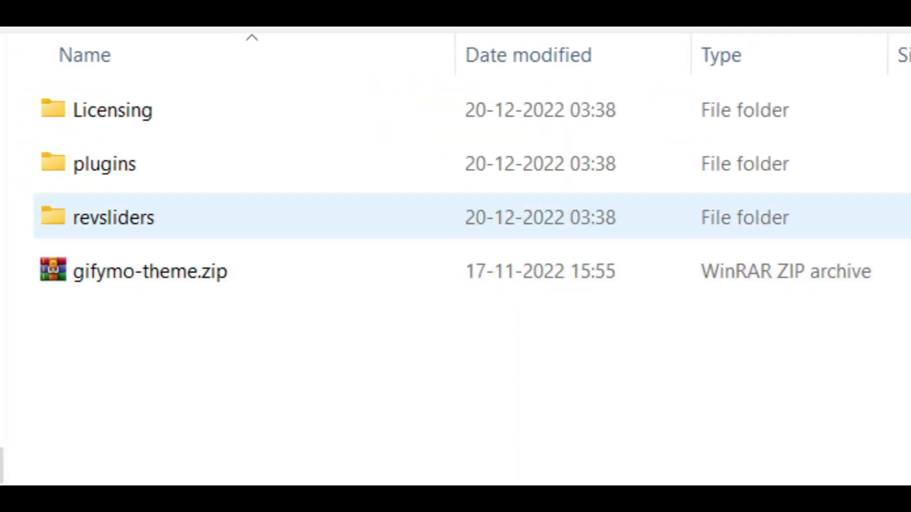
{"action": "double_click", "coordinate": [239, 164]}
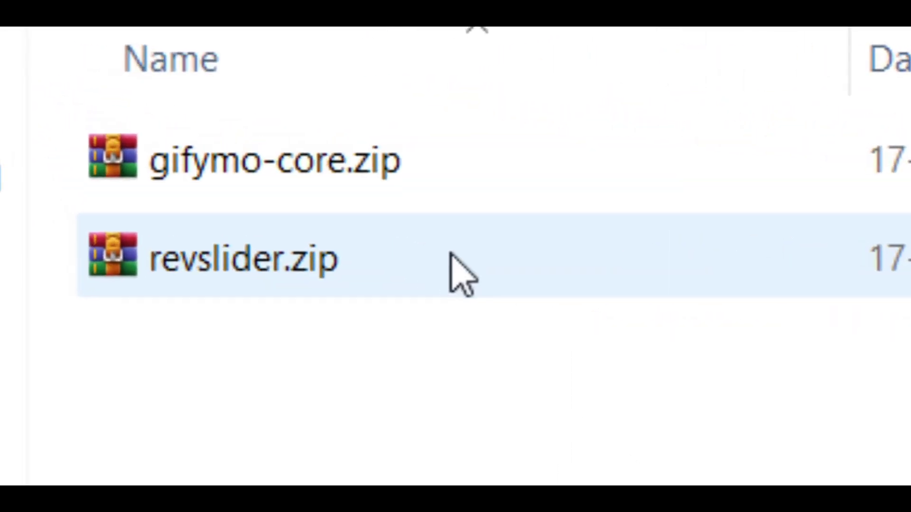
{"action": "double_click", "coordinate": [459, 274]}
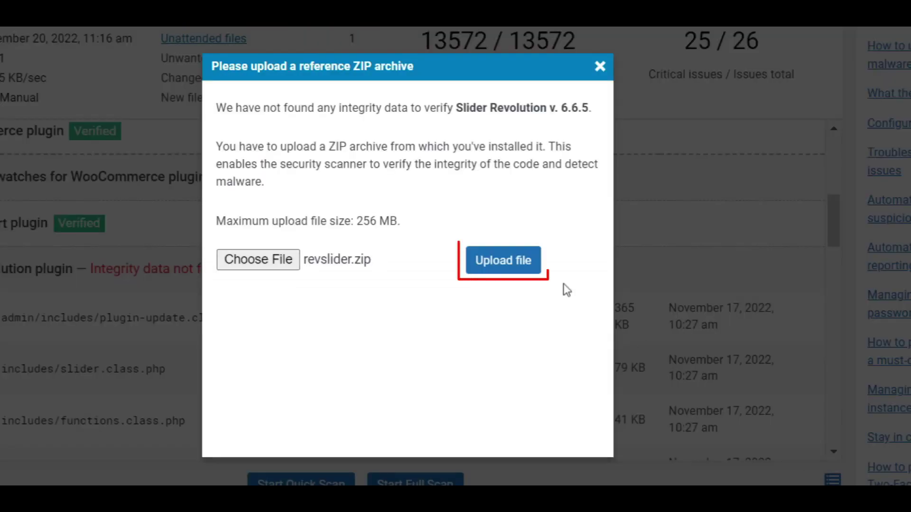
{"action": "left_click", "coordinate": [503, 261]}
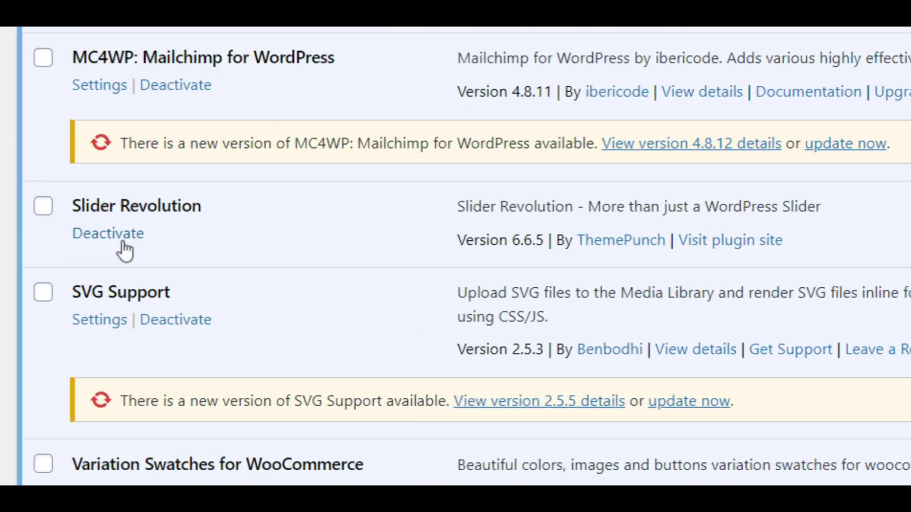
Deactivate the Slider Revolution and Gifymo Core plugins.
{"action": "left_click", "coordinate": [122, 249]}
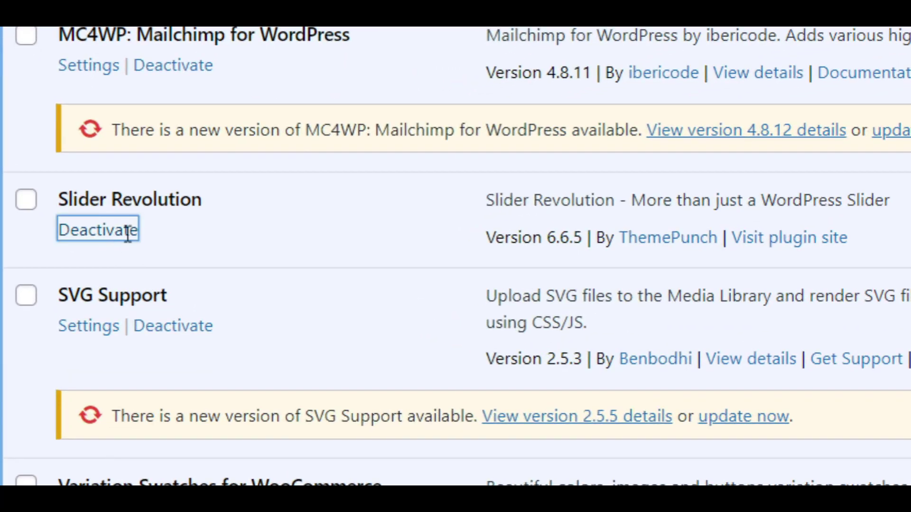
{"action": "scroll", "coordinate": [147, 109], "scroll_direction": "down", "scroll_amount": 10}
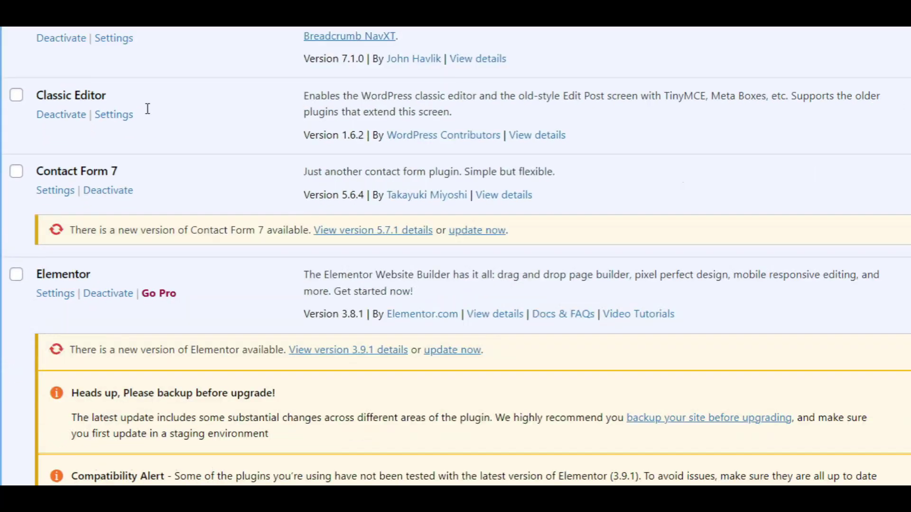
{"action": "scroll", "coordinate": [148, 109], "scroll_direction": "up", "scroll_amount": 1}
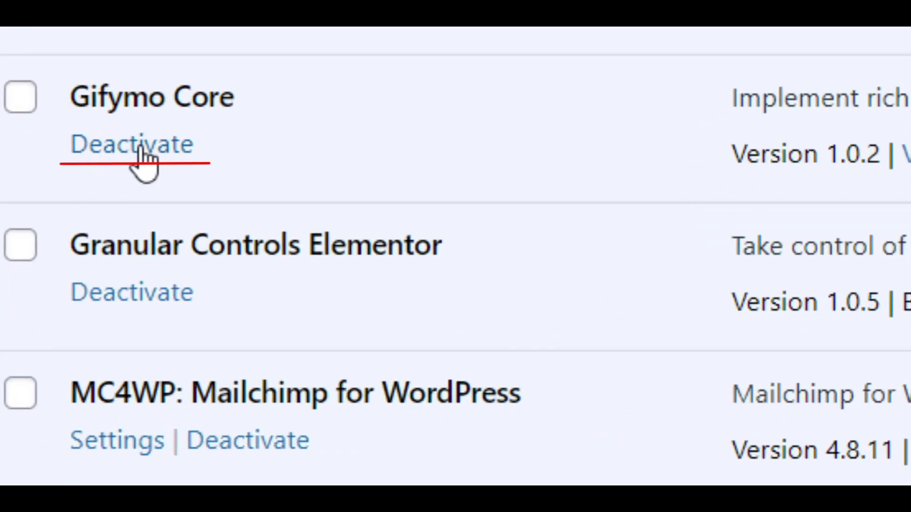
{"action": "left_click", "coordinate": [145, 149]}
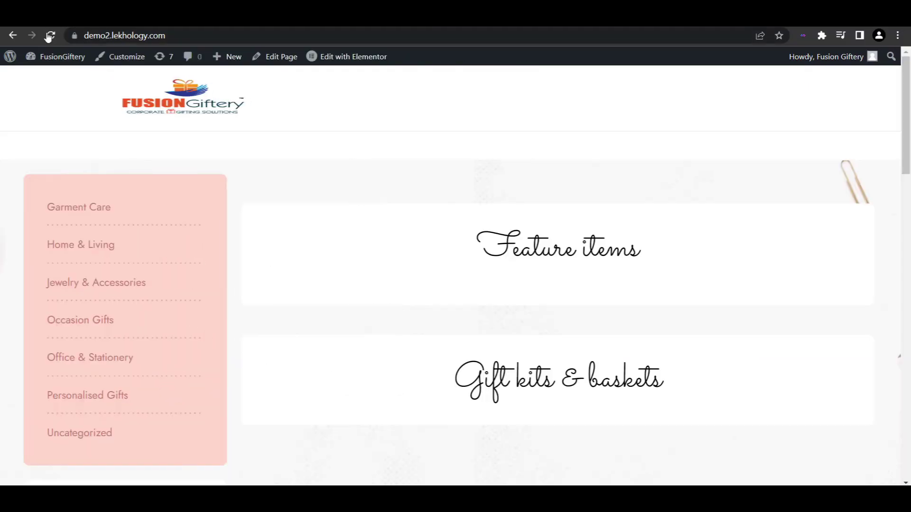
{"action": "mouse_move", "coordinate": [906, 117]}
{"action": "left_mouse_down"}
{"action": "mouse_move", "coordinate": [906, 427]}
{"action": "mouse_move", "coordinate": [905, 79]}
{"action": "left_mouse_up"}
View the Garment Care category page on the storefront, then return to the home page.
{"action": "left_click", "coordinate": [79, 208]}
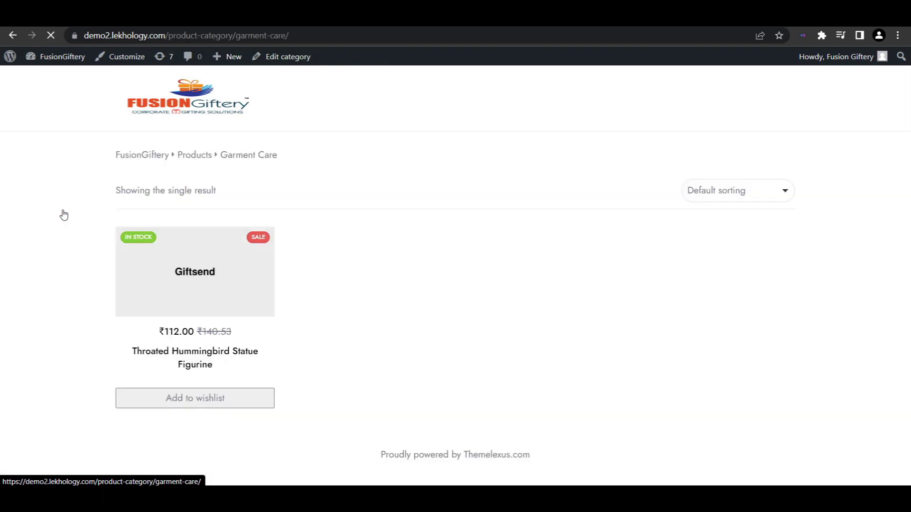
{"action": "left_click", "coordinate": [206, 107]}
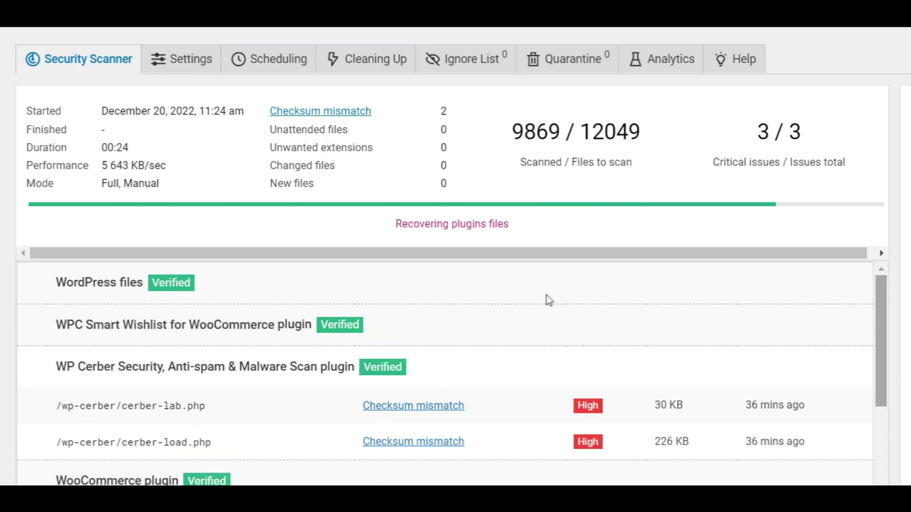
{"action": "scroll", "coordinate": [883, 313], "scroll_direction": "down", "scroll_amount": 1}
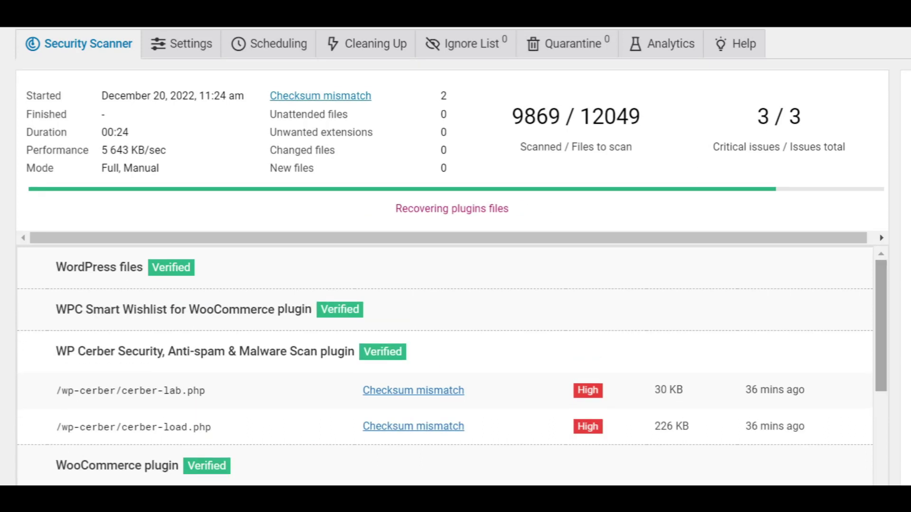
{"action": "mouse_move", "coordinate": [882, 314]}
{"action": "left_mouse_down"}
{"action": "mouse_move", "coordinate": [890, 327]}
{"action": "mouse_move", "coordinate": [881, 409]}
{"action": "left_mouse_up"}
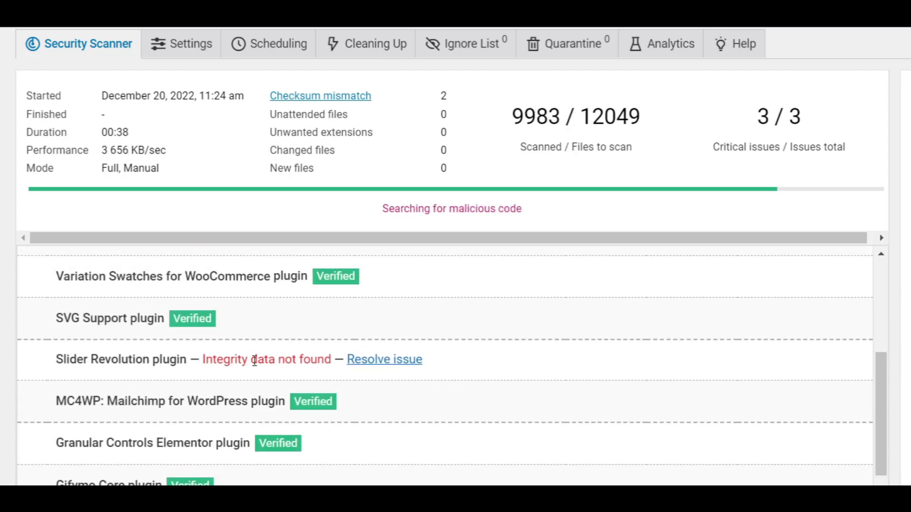
Acknowledge the finished scan reporting 11 critical issues, mostly Slider Revolution files.
{"action": "left_click", "coordinate": [610, 366]}
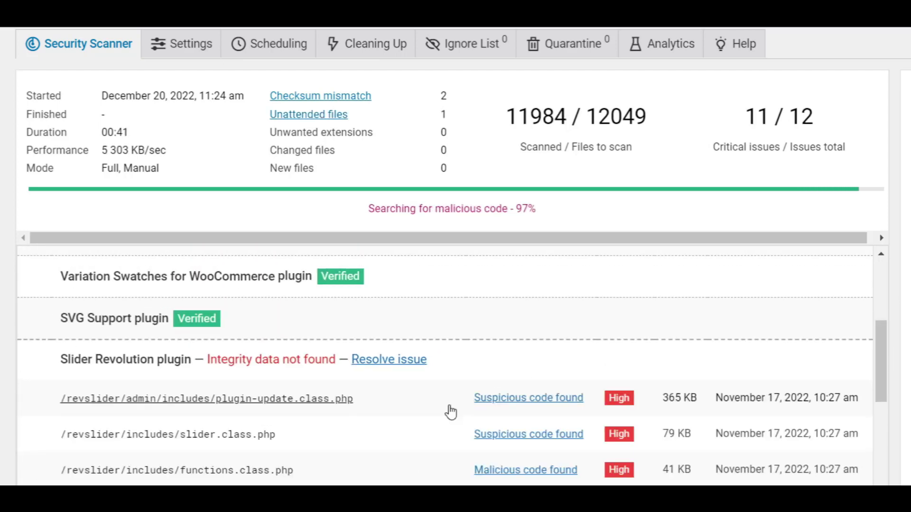
{"action": "scroll", "coordinate": [450, 412], "scroll_direction": "down", "scroll_amount": 2}
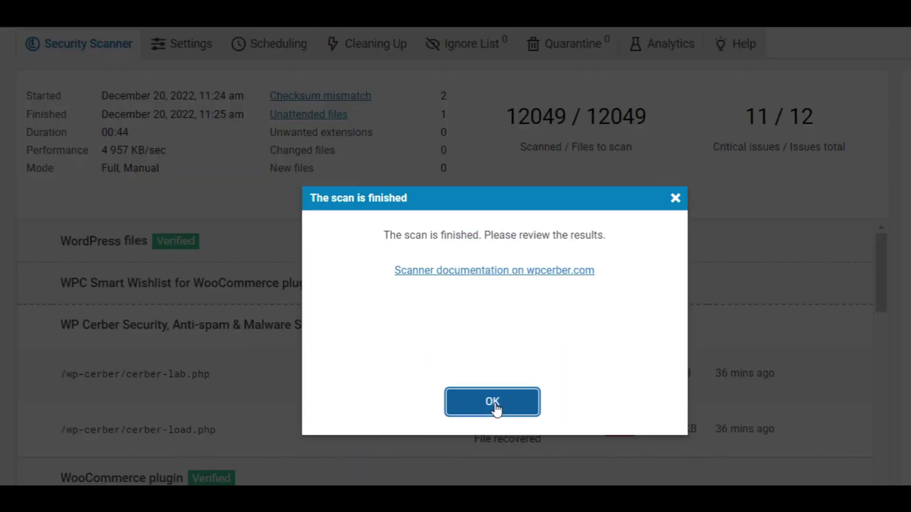
{"action": "left_click", "coordinate": [492, 403]}
{"action": "scroll", "coordinate": [386, 418], "scroll_direction": "down", "scroll_amount": 3}
{"action": "scroll", "coordinate": [385, 356], "scroll_direction": "down", "scroll_amount": 3}
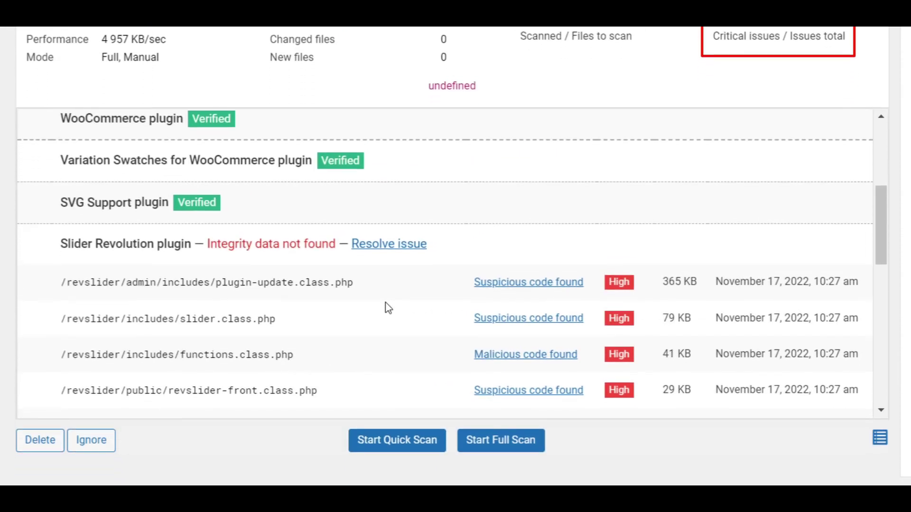
{"action": "scroll", "coordinate": [385, 299], "scroll_direction": "down", "scroll_amount": 3}
{"action": "scroll", "coordinate": [385, 284], "scroll_direction": "down", "scroll_amount": 2}
{"action": "scroll", "coordinate": [385, 285], "scroll_direction": "down", "scroll_amount": 3}
{"action": "scroll", "coordinate": [385, 284], "scroll_direction": "down", "scroll_amount": 2}
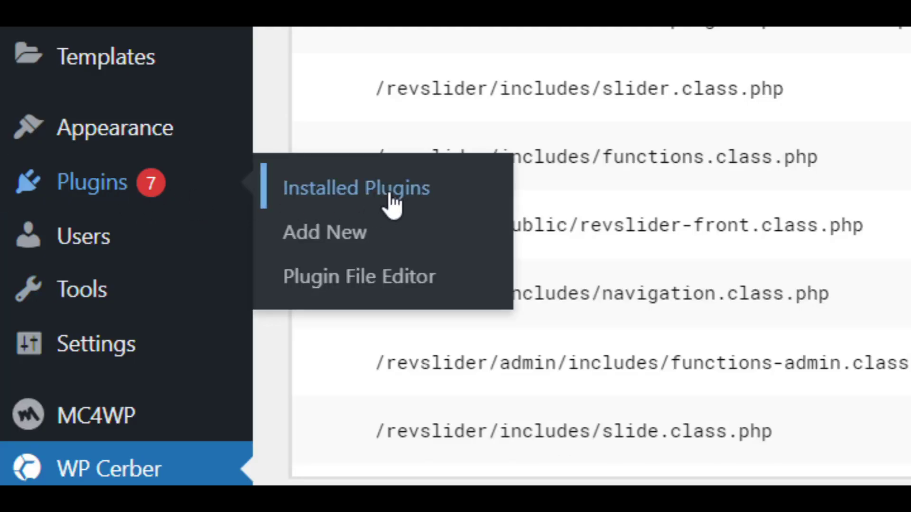
Delete the Slider Revolution plugin and its data from Installed Plugins.
{"action": "left_click", "coordinate": [393, 201]}
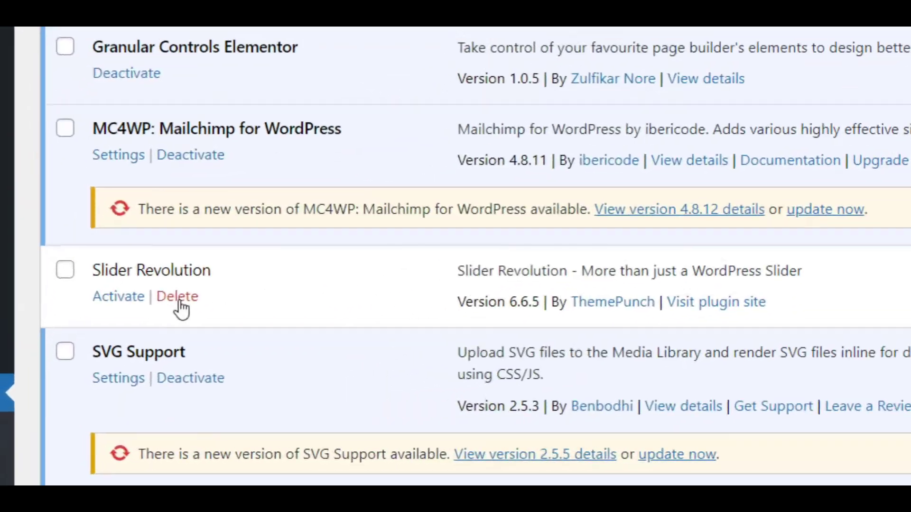
{"action": "left_click", "coordinate": [99, 335]}
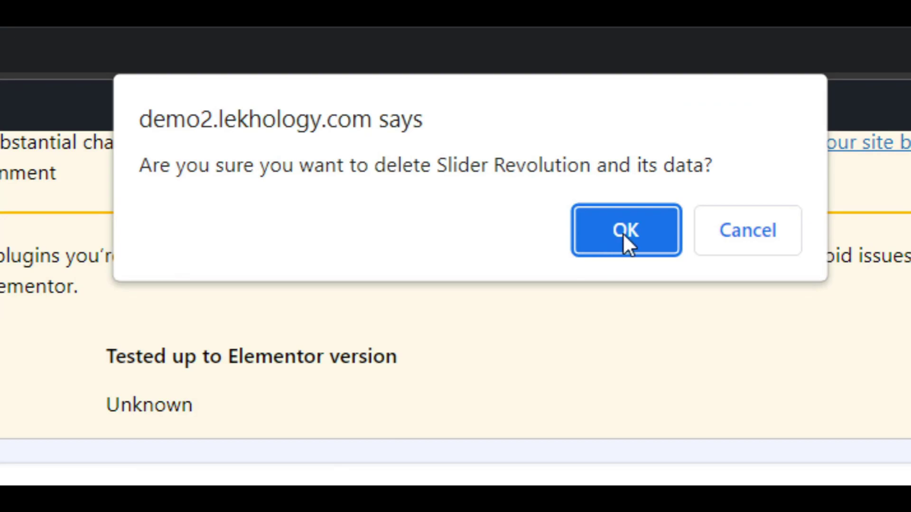
{"action": "left_click", "coordinate": [623, 232]}
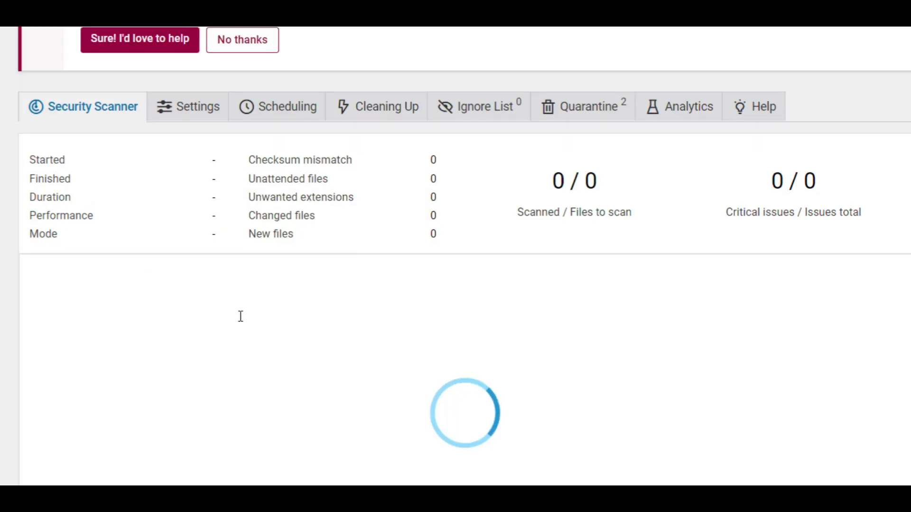
{"action": "scroll", "coordinate": [241, 316], "scroll_direction": "down", "scroll_amount": 4}
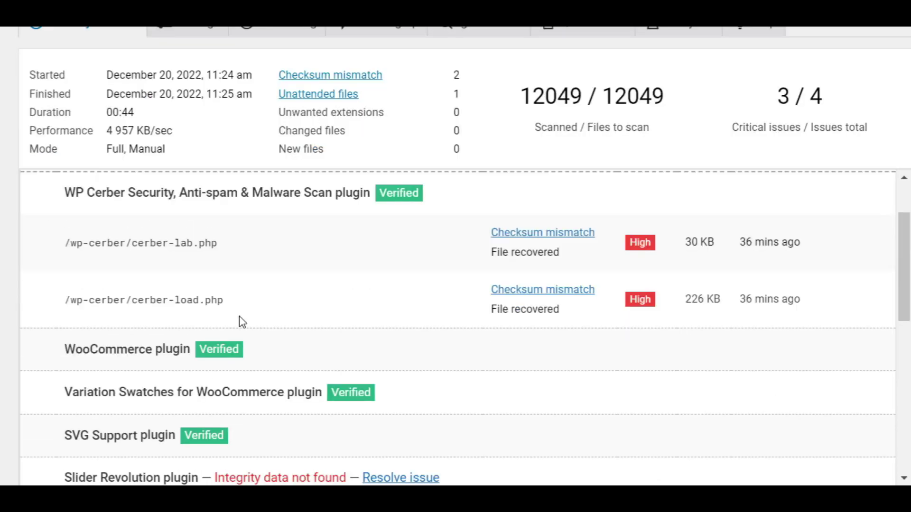
{"action": "scroll", "coordinate": [239, 320], "scroll_direction": "down", "scroll_amount": 2}
{"action": "scroll", "coordinate": [239, 316], "scroll_direction": "up", "scroll_amount": 4}
{"action": "scroll", "coordinate": [239, 316], "scroll_direction": "up", "scroll_amount": 2}
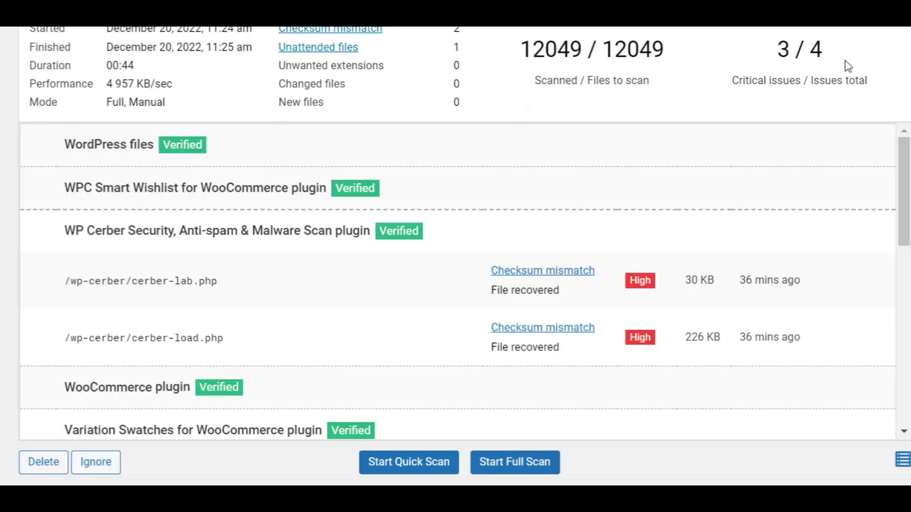
{"action": "left_click_drag", "start_coordinate": [776, 50], "coordinate": [847, 53]}
Return to the WP Cerber scanner and start a fresh full scan.
{"action": "left_click", "coordinate": [759, 57]}
{"action": "scroll", "coordinate": [605, 214], "scroll_direction": "down", "scroll_amount": 4}
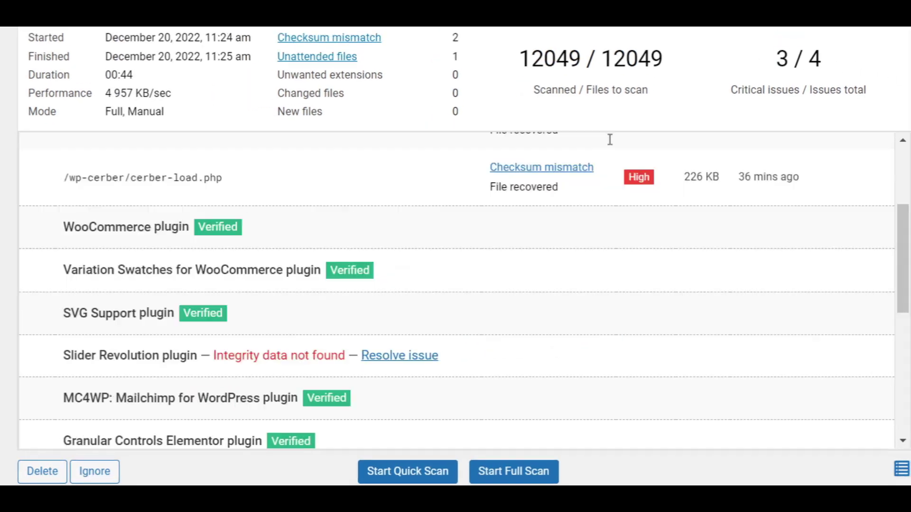
{"action": "left_click_drag", "start_coordinate": [309, 229], "coordinate": [501, 228]}
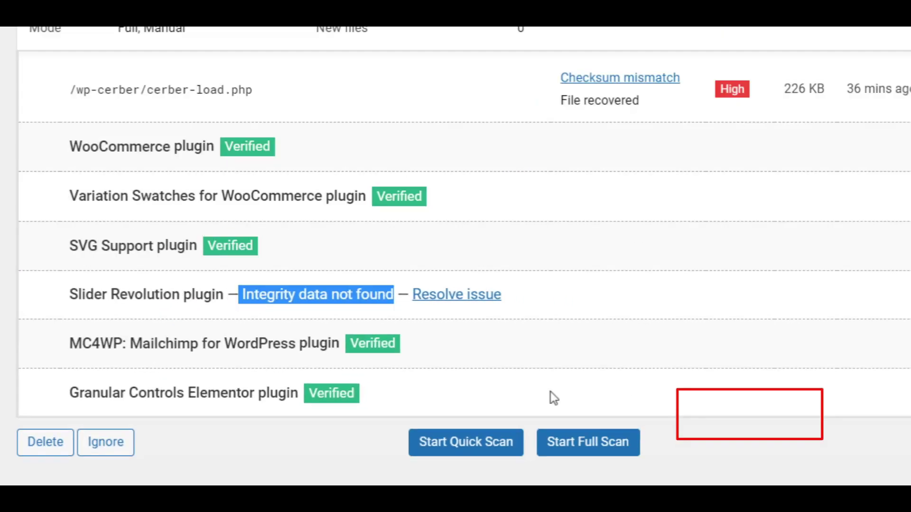
{"action": "left_click", "coordinate": [749, 414]}
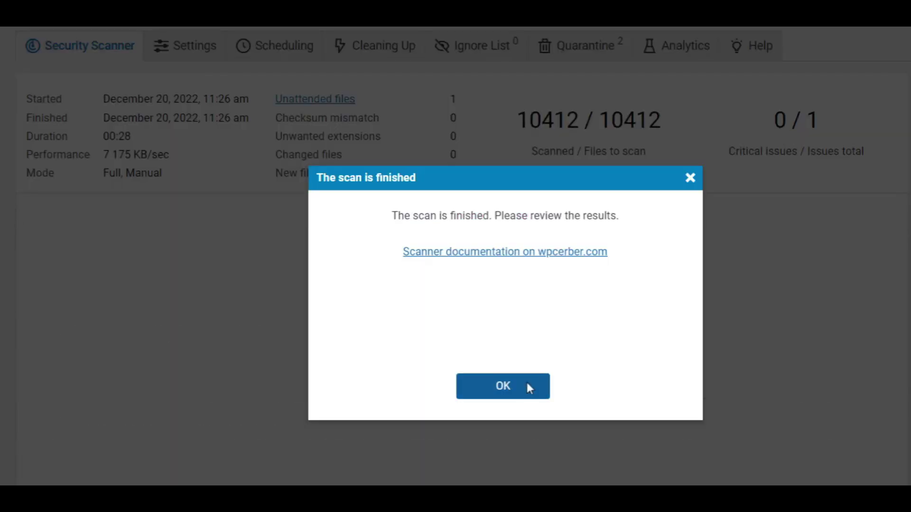
Acknowledge the finished rescan showing 0 critical issues and only wp-config.php unattended.
{"action": "left_click", "coordinate": [526, 381]}
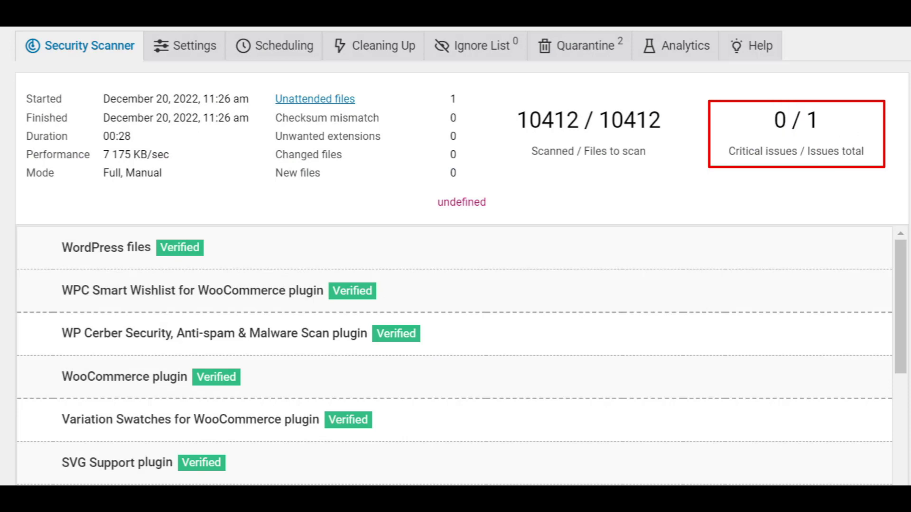
{"action": "scroll", "coordinate": [723, 278], "scroll_direction": "down", "scroll_amount": 3}
{"action": "scroll", "coordinate": [723, 277], "scroll_direction": "down", "scroll_amount": 8}
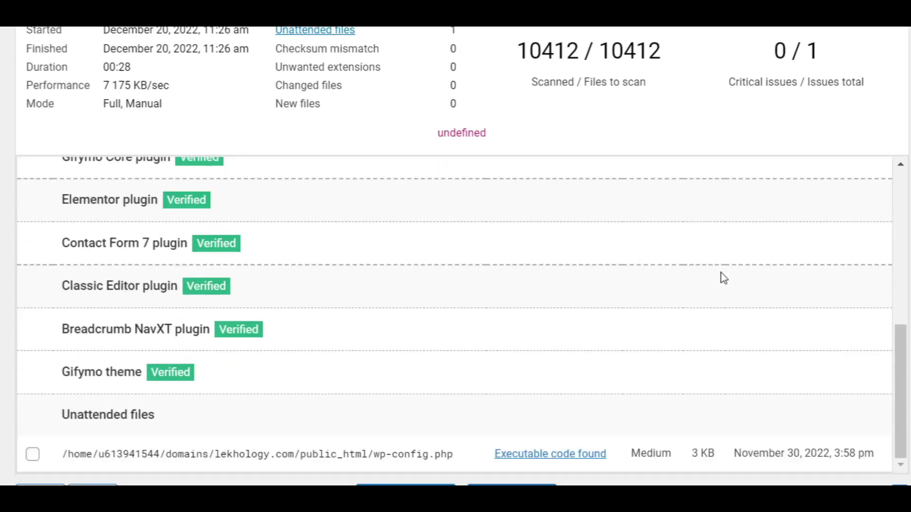
{"action": "scroll", "coordinate": [724, 277], "scroll_direction": "up", "scroll_amount": 8}
{"action": "scroll", "coordinate": [724, 277], "scroll_direction": "up", "scroll_amount": 2}
{"action": "scroll", "coordinate": [723, 277], "scroll_direction": "up", "scroll_amount": 3}
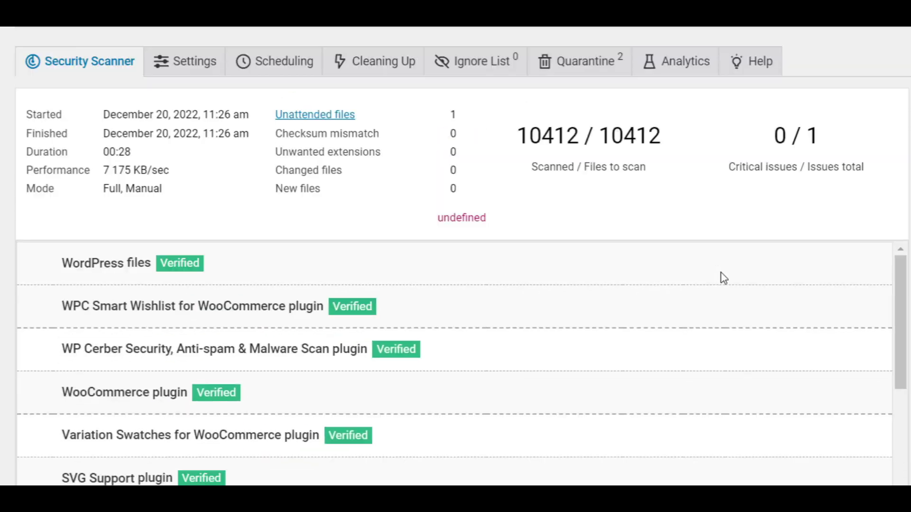
{"action": "scroll", "coordinate": [723, 277], "scroll_direction": "up", "scroll_amount": 3}
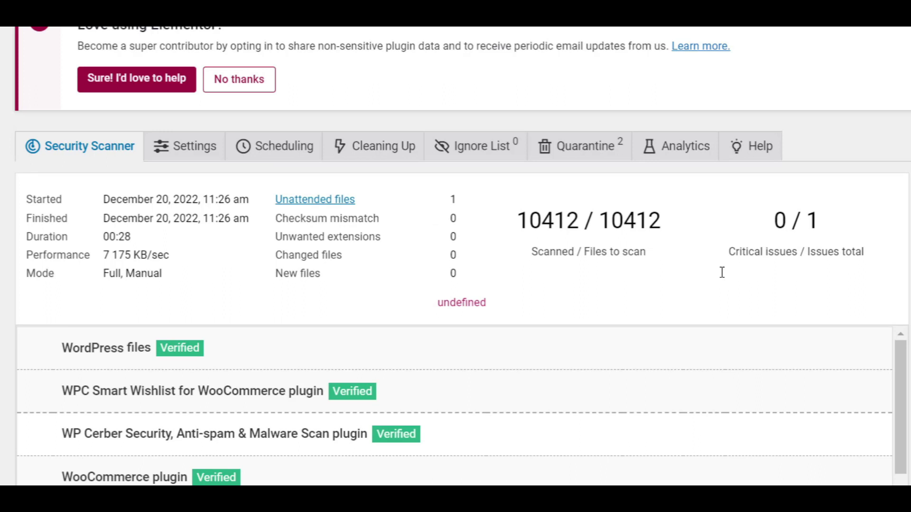
{"action": "scroll", "coordinate": [723, 278], "scroll_direction": "down", "scroll_amount": 3}
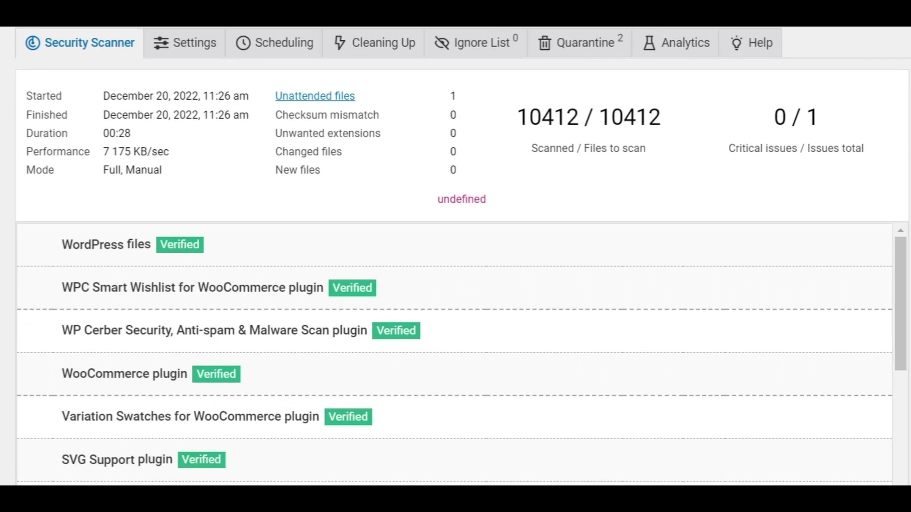
{"action": "scroll", "coordinate": [724, 277], "scroll_direction": "down", "scroll_amount": 3}
{"action": "double_click", "coordinate": [464, 119]}
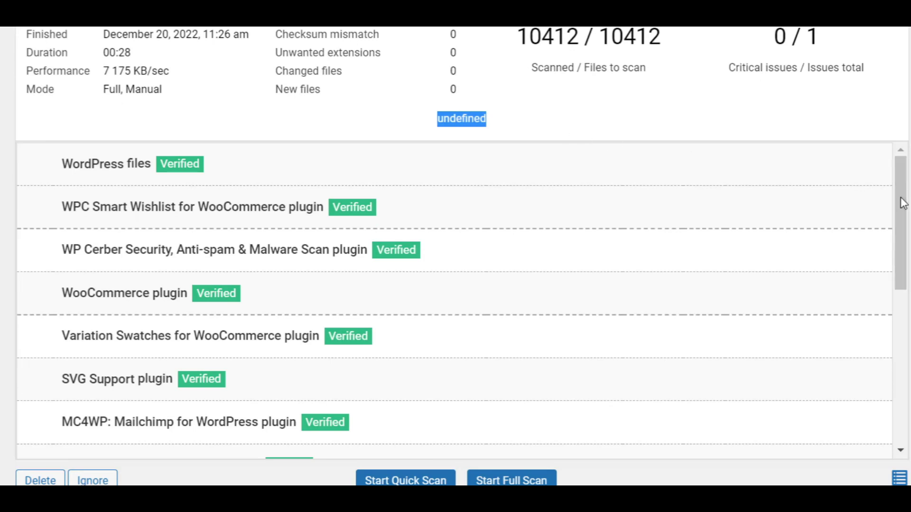
{"action": "left_click_drag", "start_coordinate": [901, 214], "coordinate": [905, 374]}
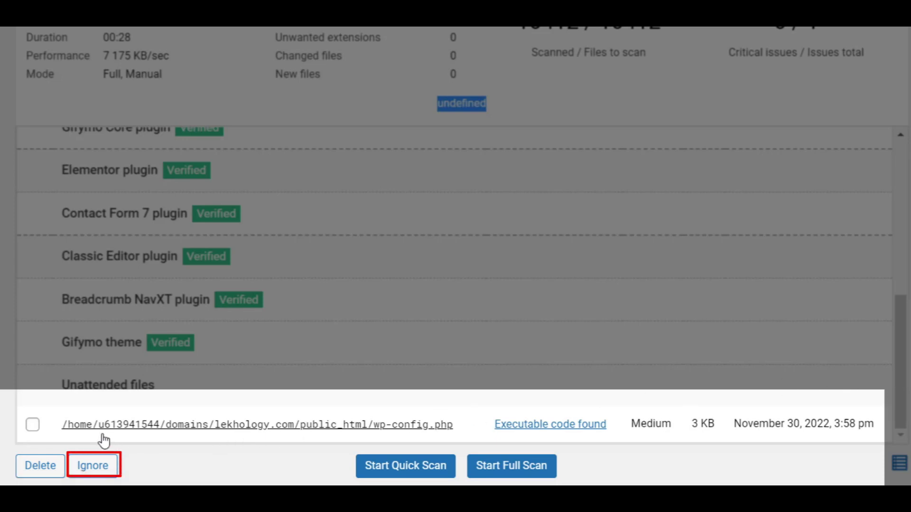
Ignore the wp-config.php result, confirm, and reload the scanner to show zero issues.
{"action": "left_click", "coordinate": [32, 424]}
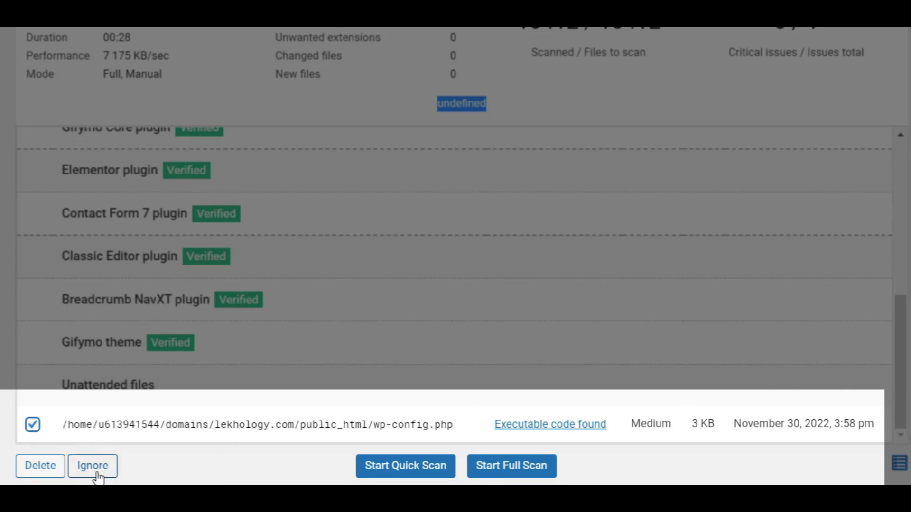
{"action": "left_click", "coordinate": [93, 465]}
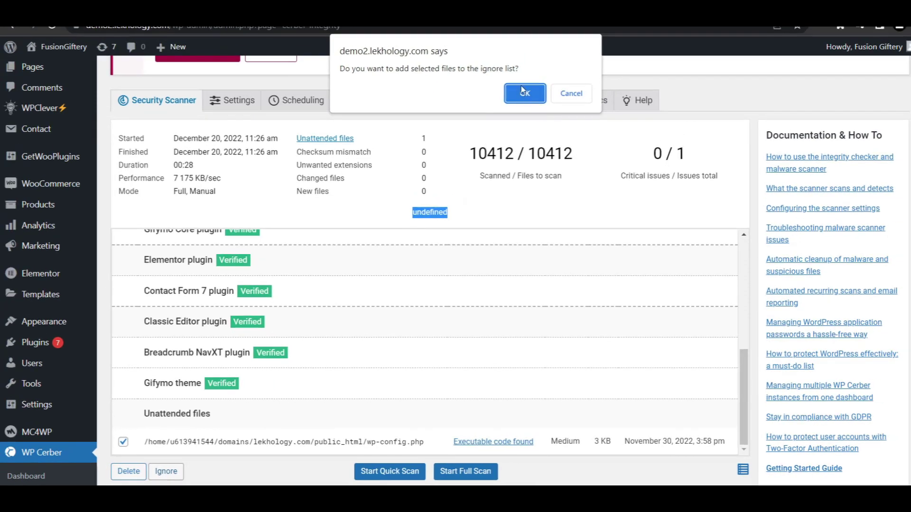
{"action": "left_click", "coordinate": [538, 65]}
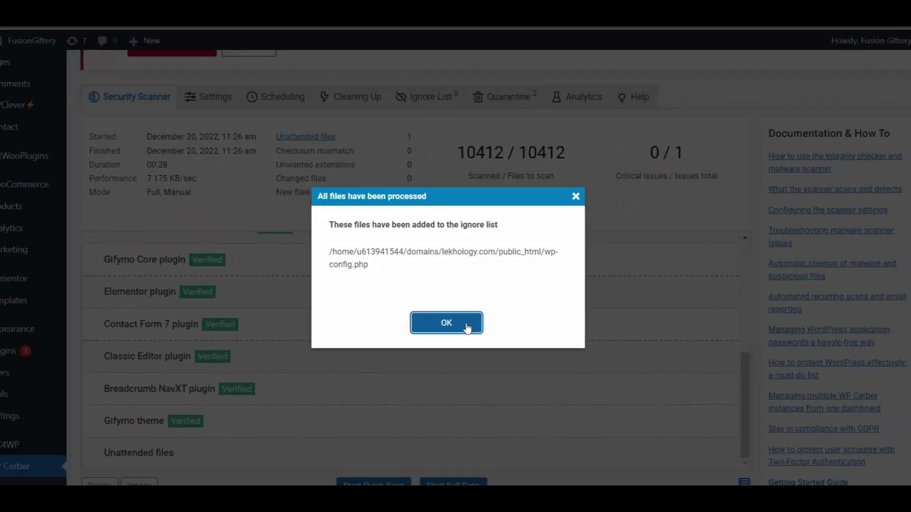
{"action": "left_click", "coordinate": [441, 343]}
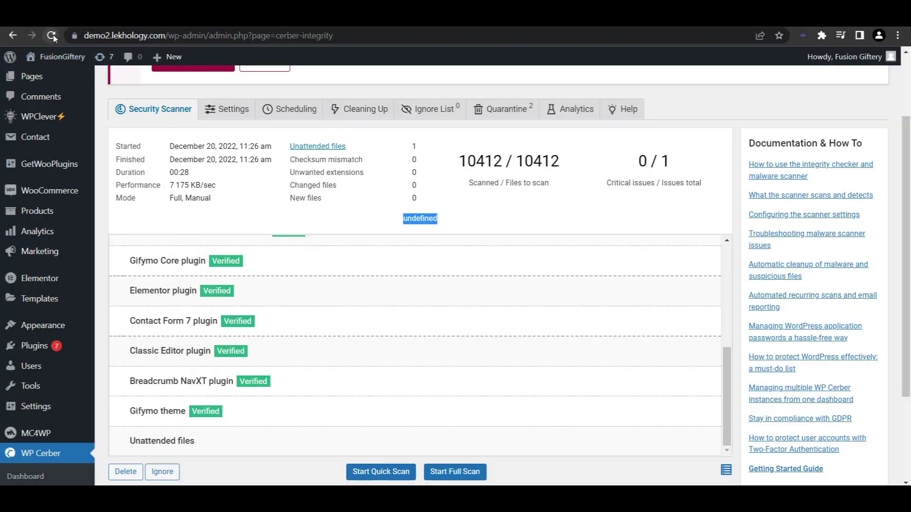
{"action": "key", "text": "F5"}
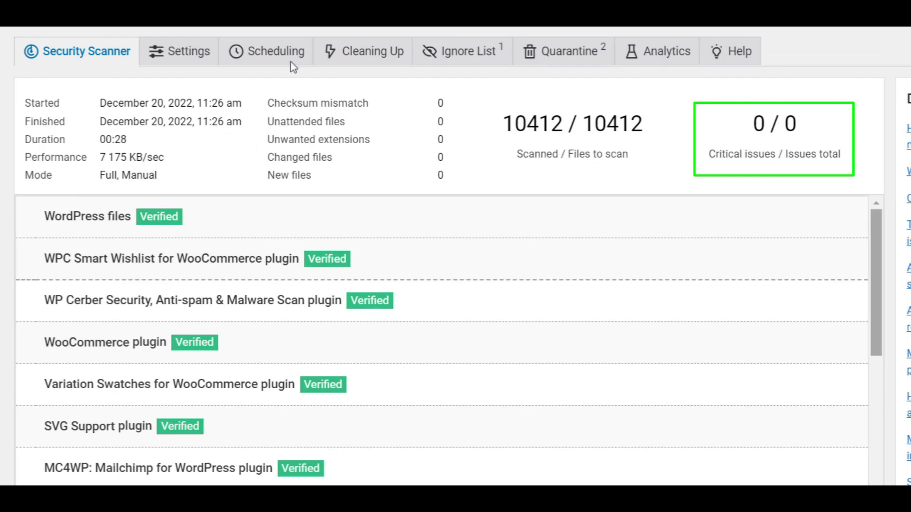
{"action": "mouse_move", "coordinate": [875, 279]}
{"action": "left_mouse_down"}
{"action": "mouse_move", "coordinate": [874, 377]}
{"action": "mouse_move", "coordinate": [880, 182]}
{"action": "left_mouse_up"}
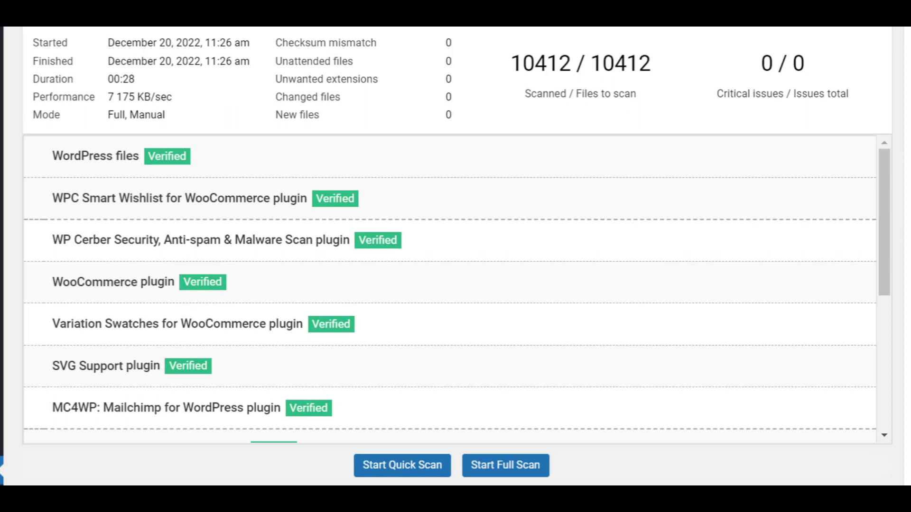
{"action": "scroll", "coordinate": [455, 285], "scroll_direction": "up", "scroll_amount": 1}
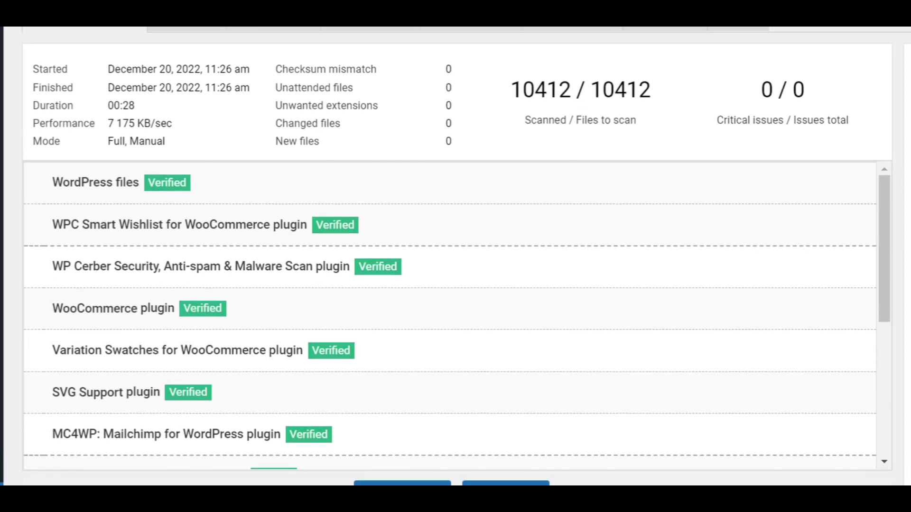
{"action": "scroll", "coordinate": [456, 285], "scroll_direction": "up", "scroll_amount": 1}
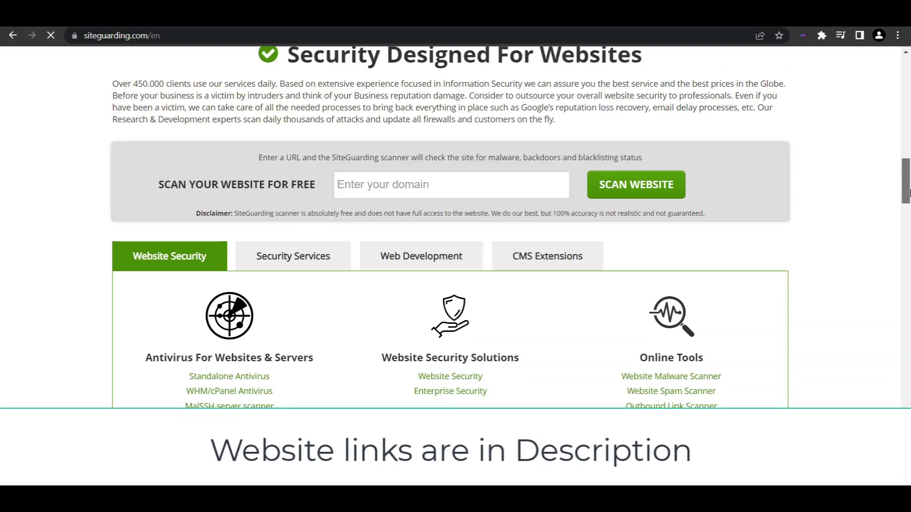
{"action": "scroll", "coordinate": [456, 285], "scroll_direction": "down", "scroll_amount": 1}
{"action": "left_click", "coordinate": [451, 152]}
{"action": "type", "text": "http://"}
{"action": "left_click", "coordinate": [453, 207]}
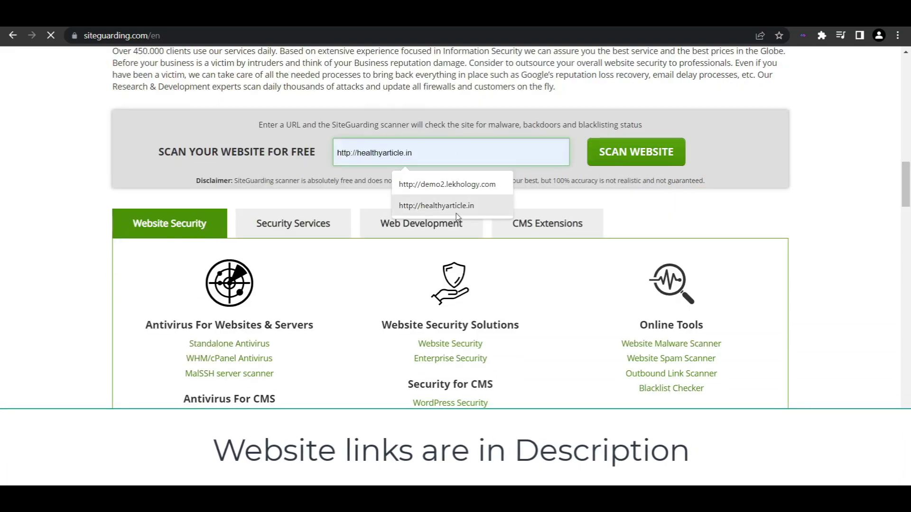
{"action": "left_click", "coordinate": [637, 152]}
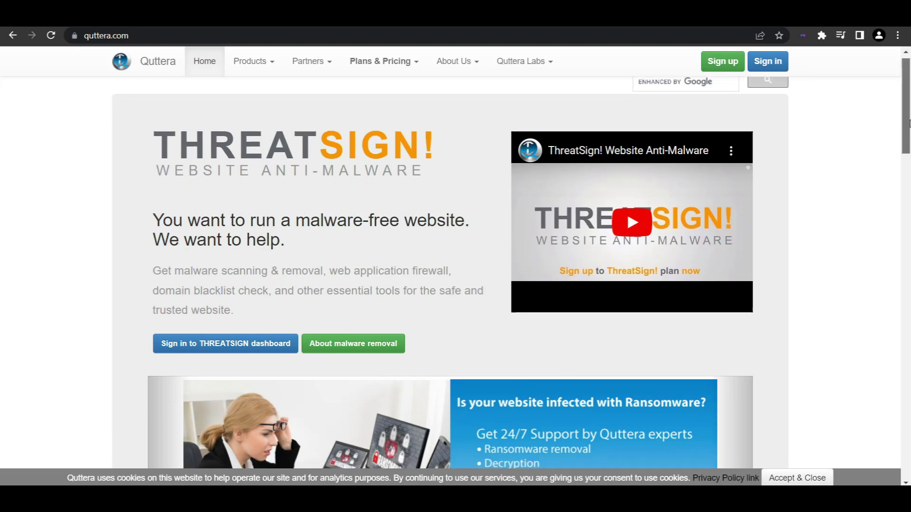
{"action": "scroll", "coordinate": [456, 284], "scroll_direction": "down", "scroll_amount": 5}
Scan healthyarticle.in for malware on Quttera.
{"action": "left_click", "coordinate": [358, 223]}
{"action": "type", "text": "https:/"}
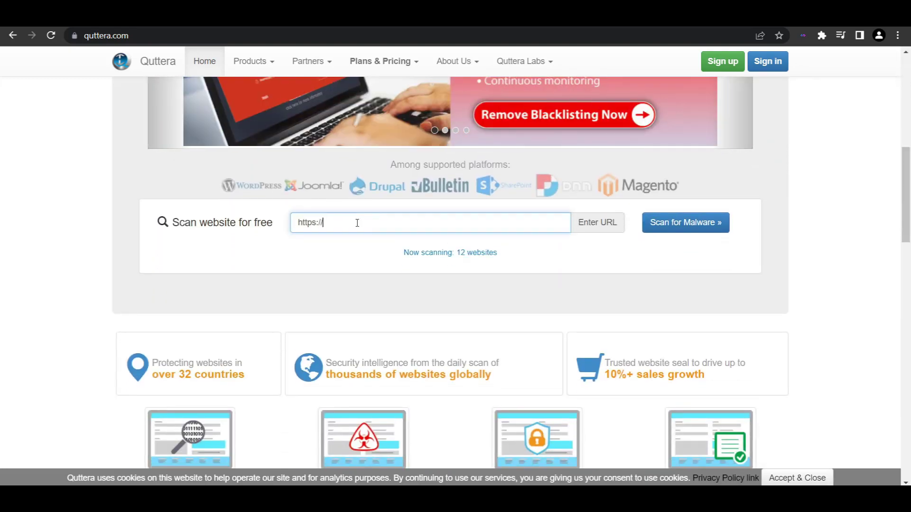
{"action": "type", "text": "healthyarticle.in"}
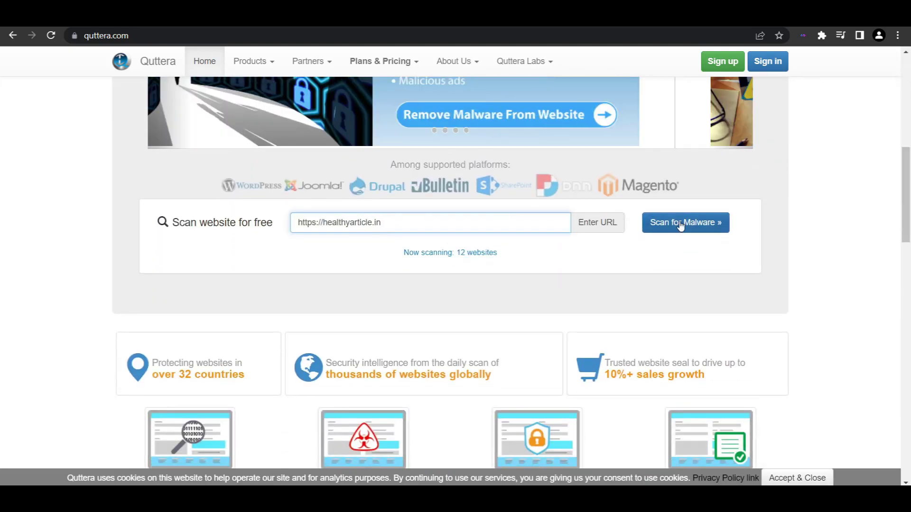
{"action": "left_click", "coordinate": [680, 221]}
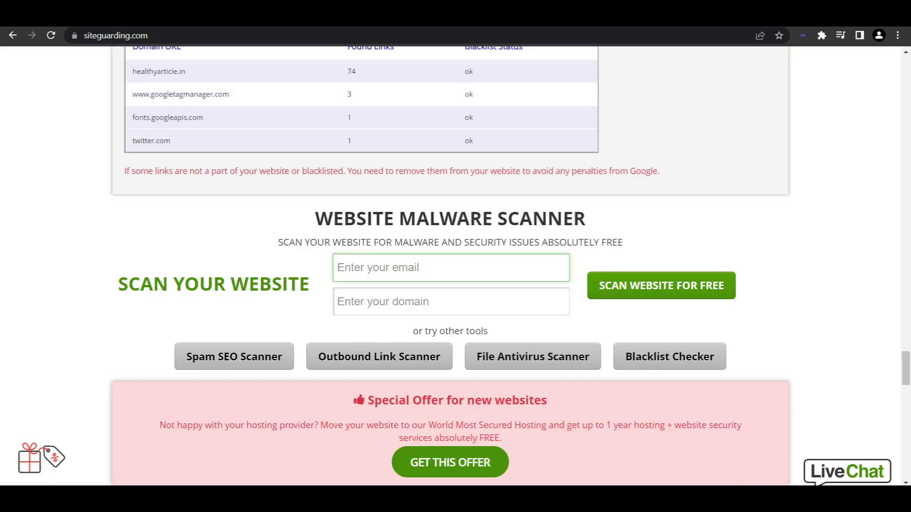
{"action": "left_click_drag", "start_coordinate": [906, 369], "coordinate": [906, 349]}
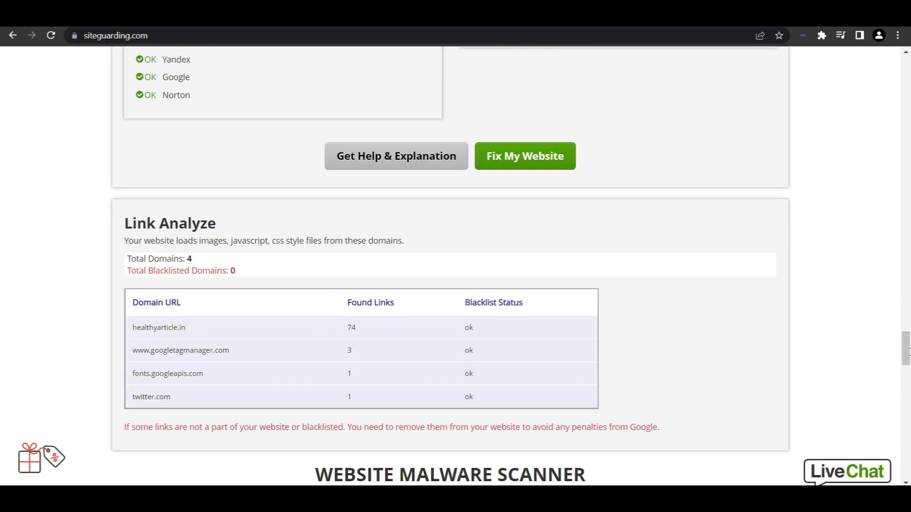
{"action": "mouse_move", "coordinate": [907, 349]}
{"action": "left_mouse_down"}
{"action": "mouse_move", "coordinate": [904, 139]}
{"action": "mouse_move", "coordinate": [904, 361]}
{"action": "mouse_move", "coordinate": [895, 236]}
{"action": "left_mouse_up"}
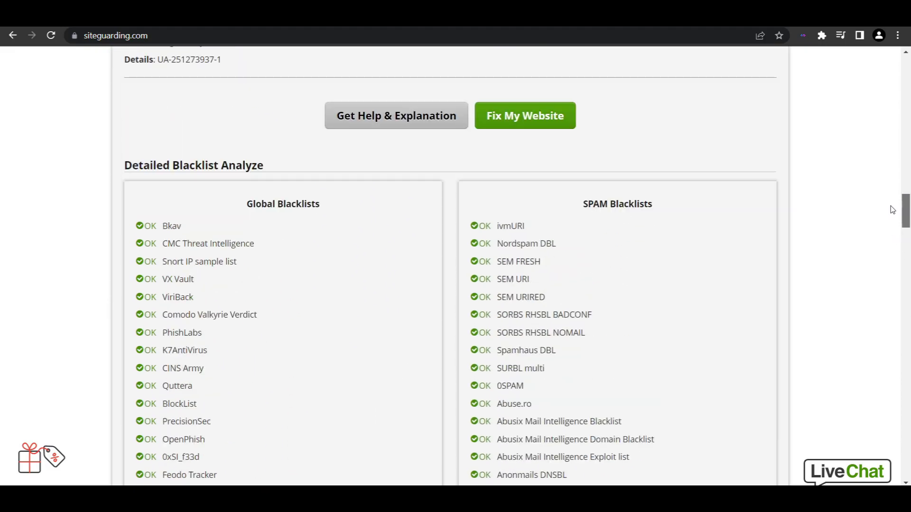
{"action": "left_click_drag", "start_coordinate": [892, 209], "coordinate": [892, 207]}
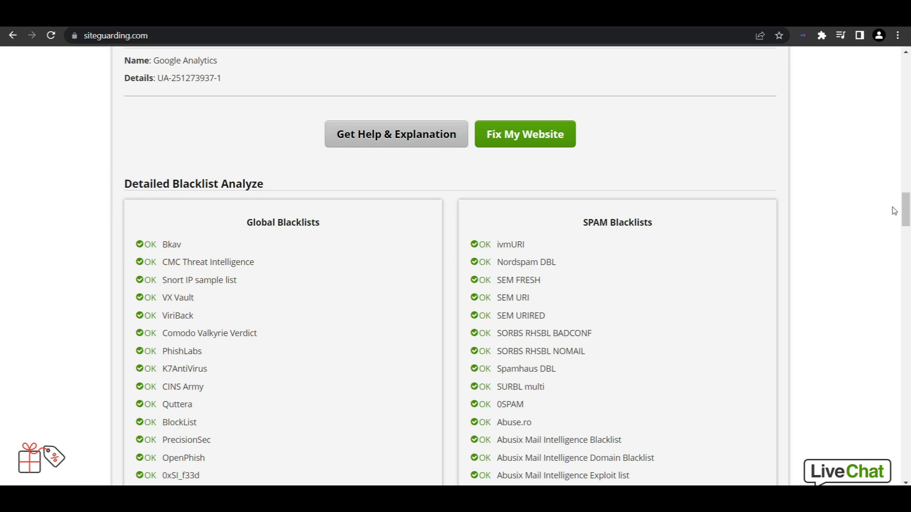
{"action": "left_click_drag", "start_coordinate": [905, 210], "coordinate": [910, 235]}
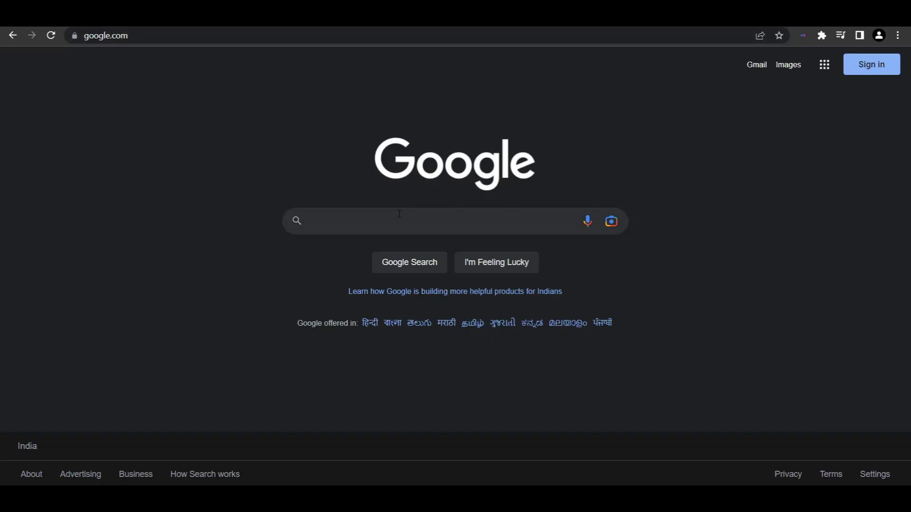
Search Google for "how to whitelist ip in SEM FRESH".
{"action": "left_click", "coordinate": [399, 220]}
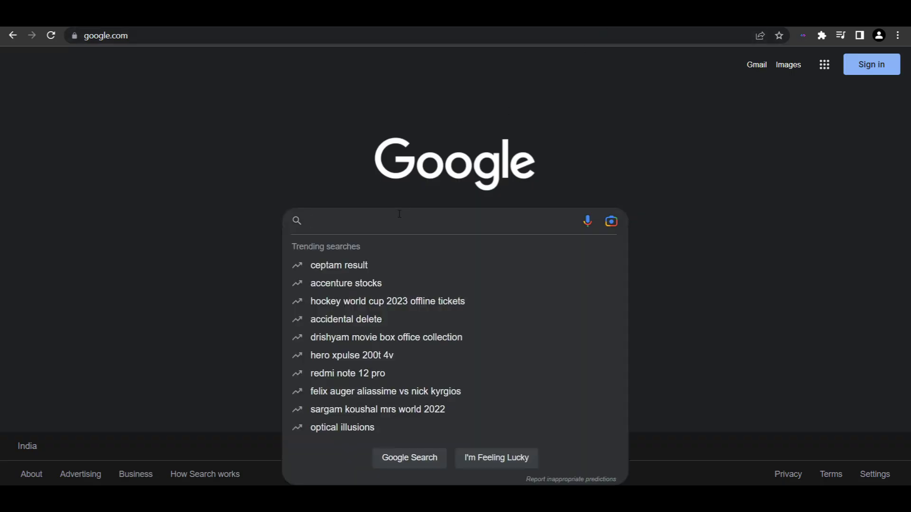
{"action": "type", "text": "how "}
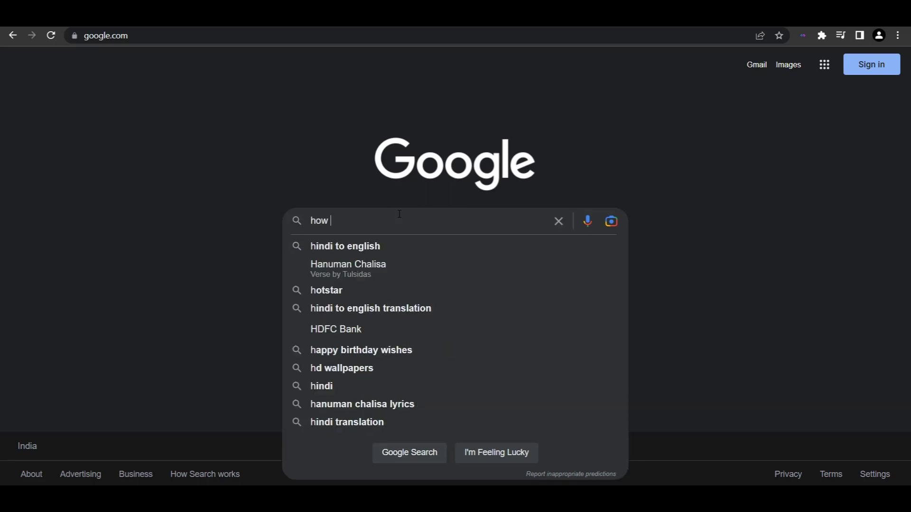
{"action": "type", "text": "to whitesli"}
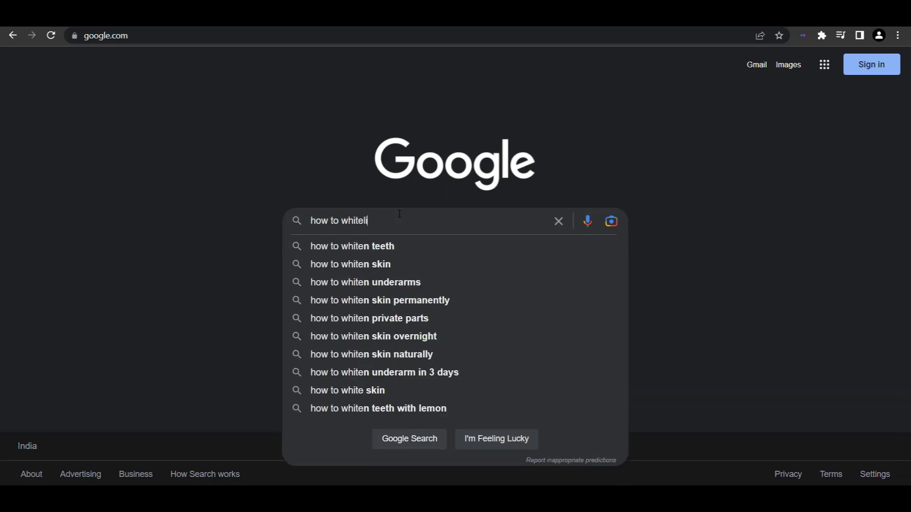
{"action": "type", "text": "st ip"}
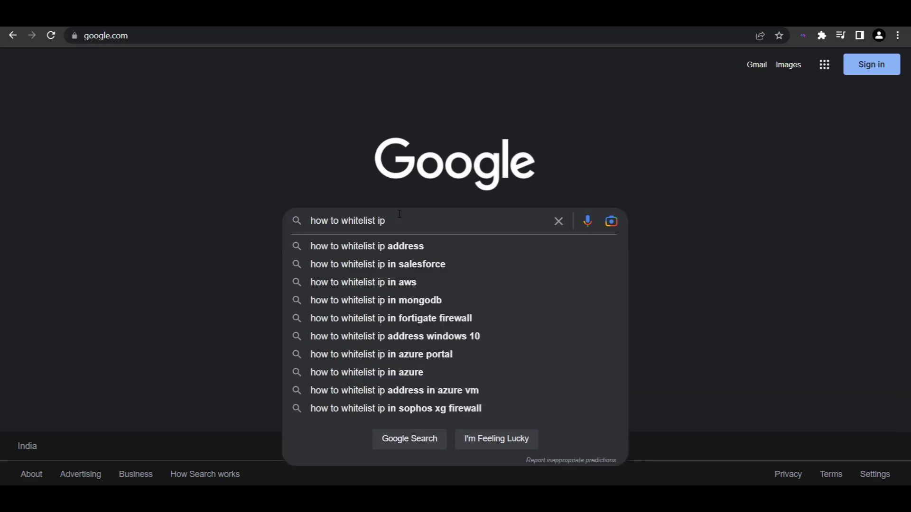
{"action": "type", "text": " in SEM FRESH"}
{"action": "key", "text": "Return"}
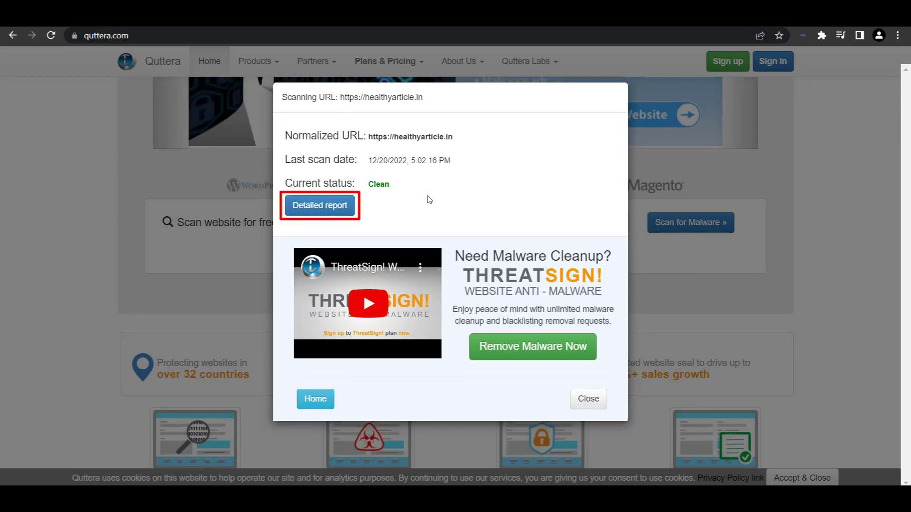
View Quttera's detailed report showing no malware and not blacklisted.
{"action": "left_click", "coordinate": [321, 208]}
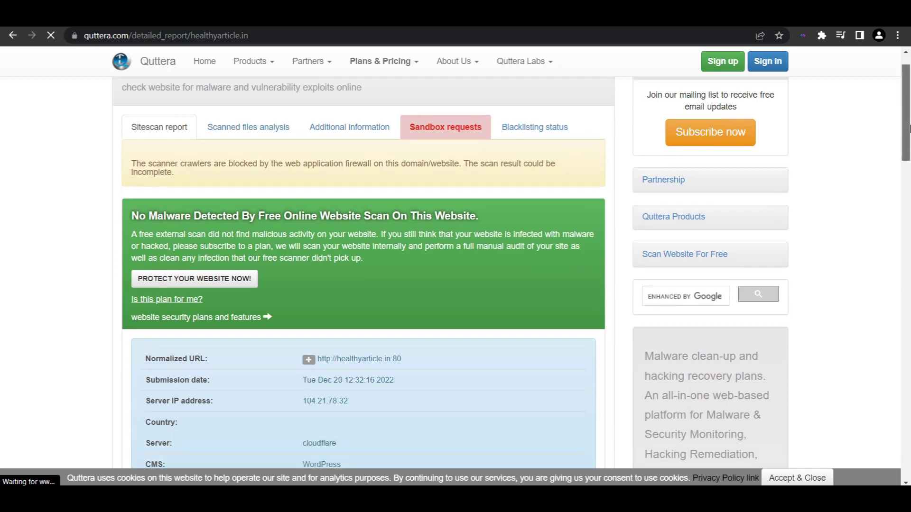
{"action": "mouse_move", "coordinate": [903, 116]}
{"action": "left_mouse_down"}
{"action": "mouse_move", "coordinate": [906, 184]}
{"action": "mouse_move", "coordinate": [906, 171]}
{"action": "left_mouse_up"}
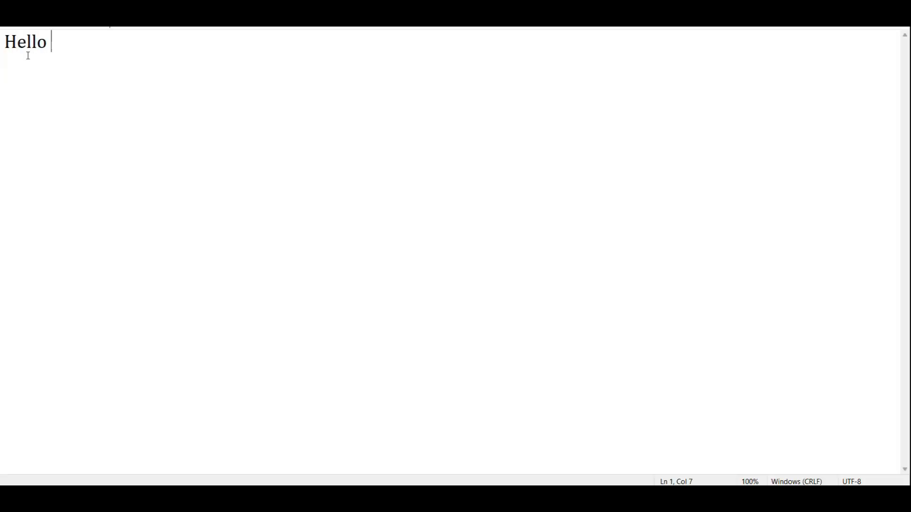
{"action": "type", "text": "Google, "}
{"action": "type", "text": "I have re"}
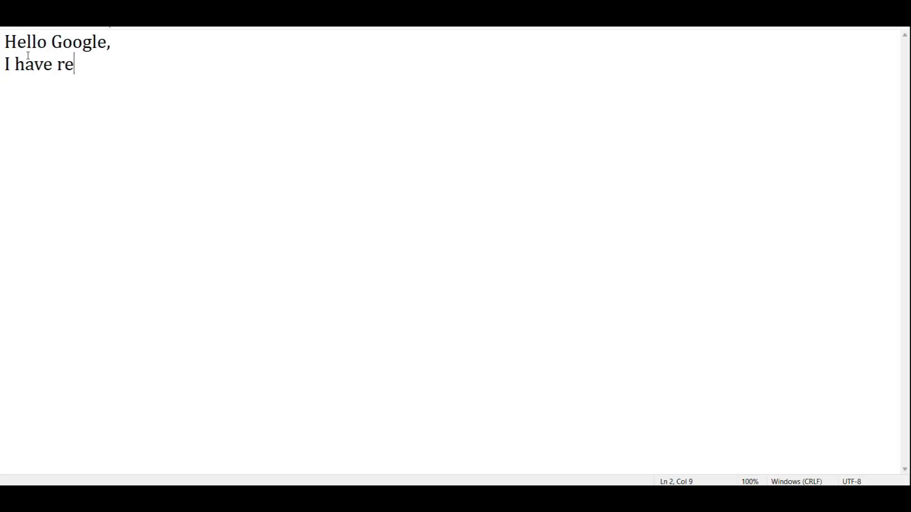
{"action": "type", "text": "viewed my entire website!"}
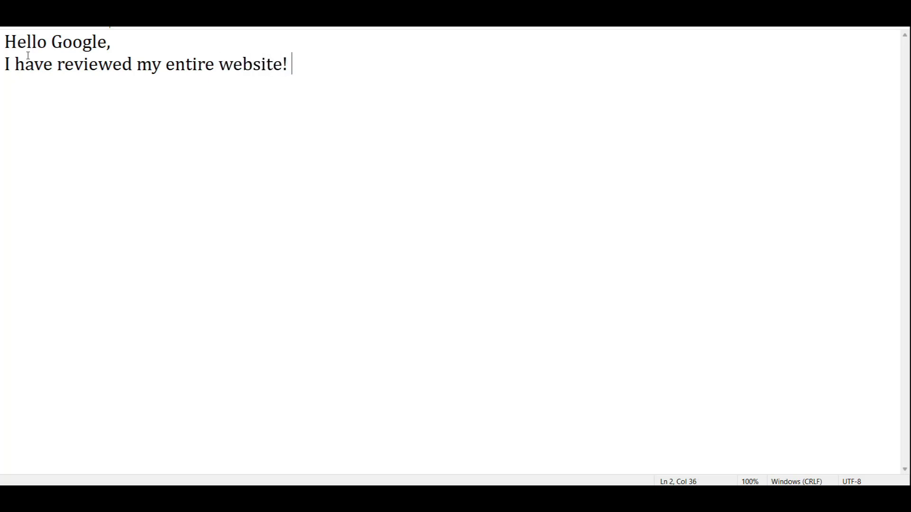
Write the numbered list of cleanup and scan steps in the letter.
{"action": "key", "text": "Return"}
{"action": "type", "text": "I noticed I was"}
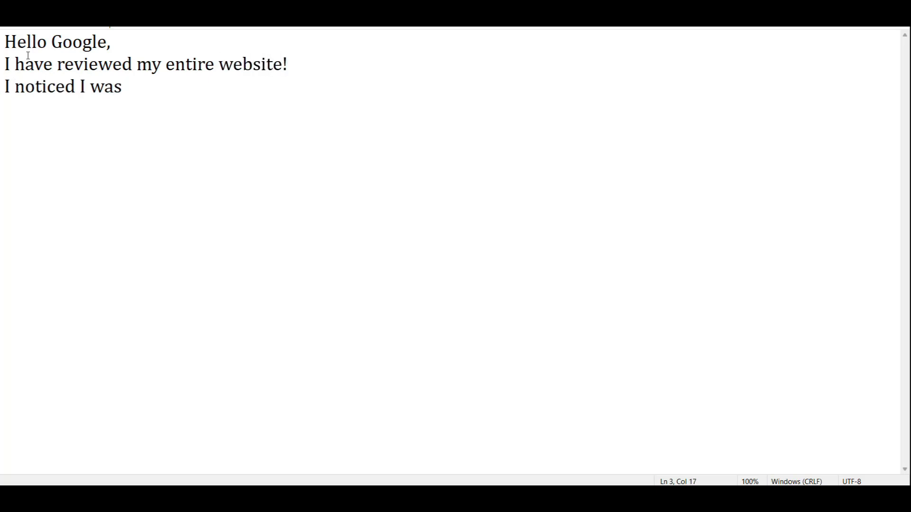
{"action": "type", "text": " using few plugins which might "}
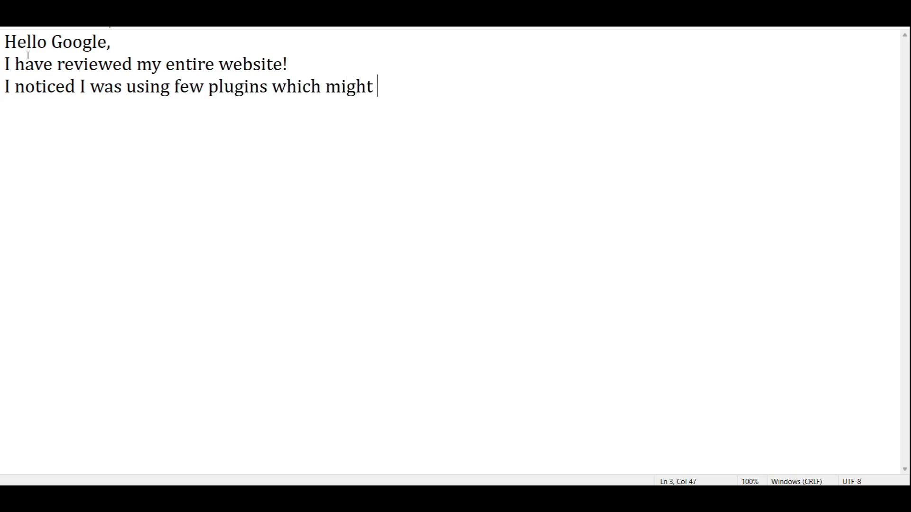
{"action": "type", "text": "be causing the security issue, "}
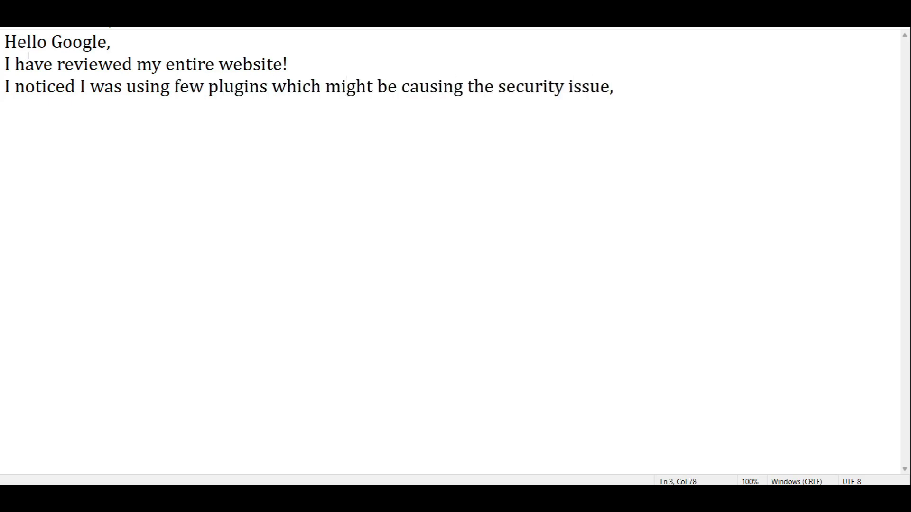
{"action": "type", "text": "I uninstalled them & now"}
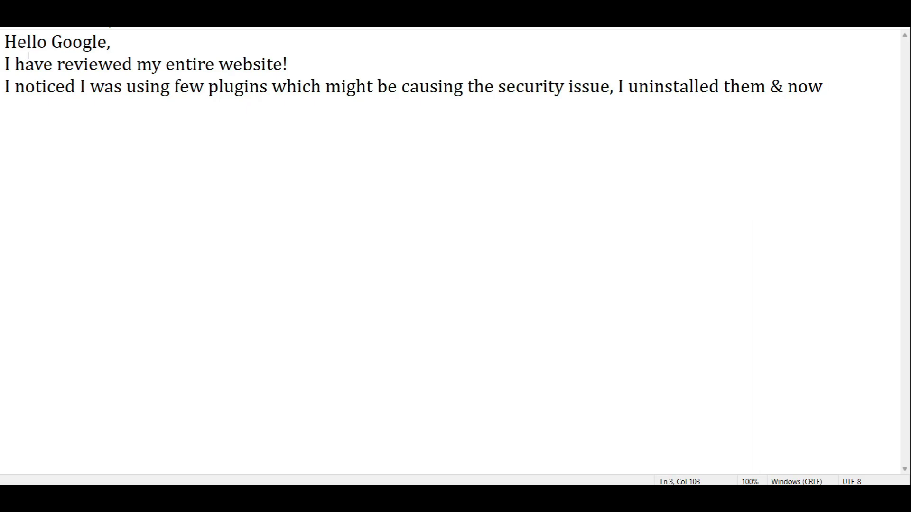
{"action": "type", "text": " my website \"yourwebsite.com\" is"}
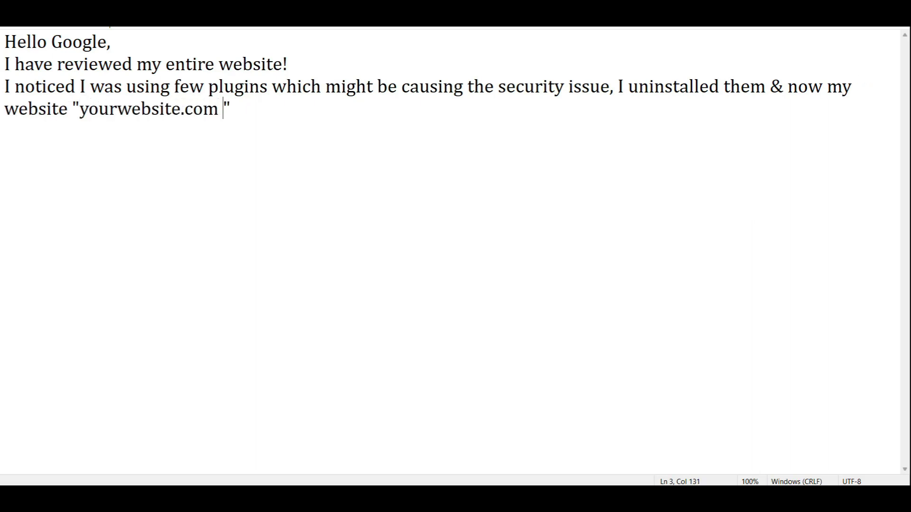
{"action": "type", "text": " perfectly clean. I "}
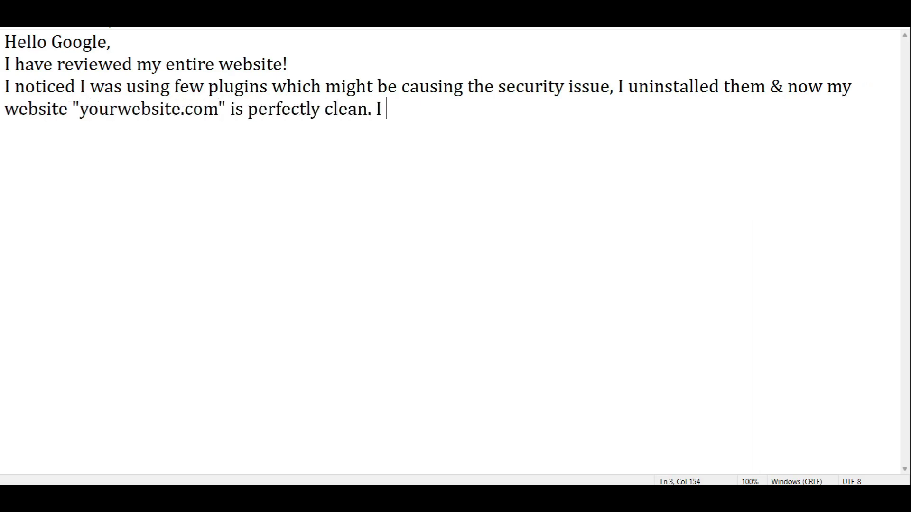
{"action": "type", "text": "have no intent in snatching anybody"}
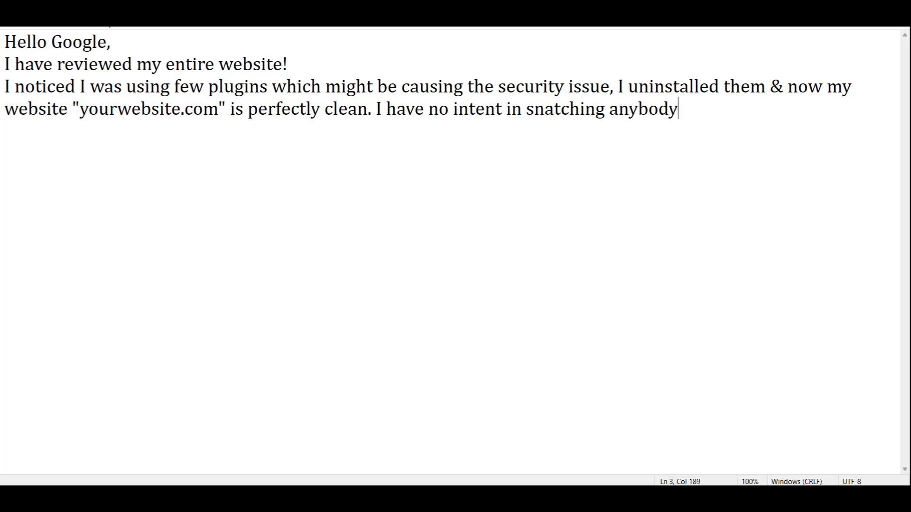
{"action": "type", "text": "'s information & I want to do full ti"}
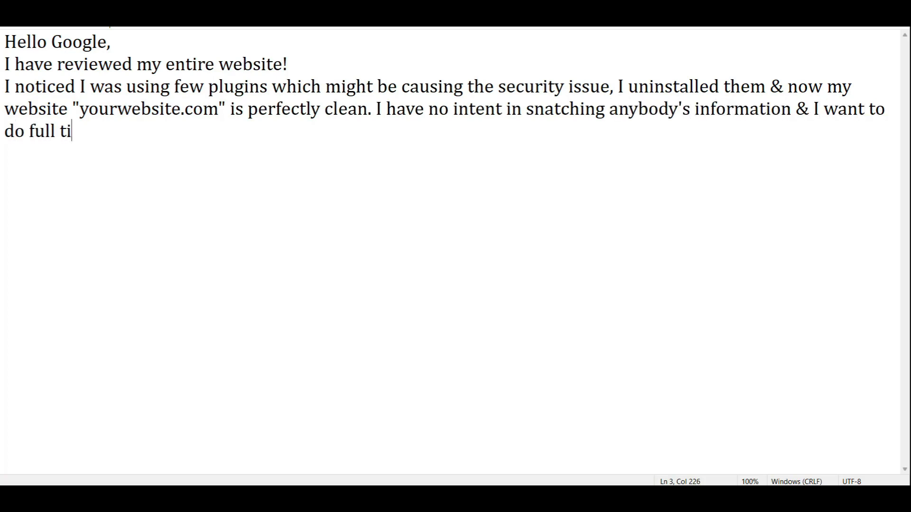
{"action": "type", "text": "me blogging in 2023, So, g"}
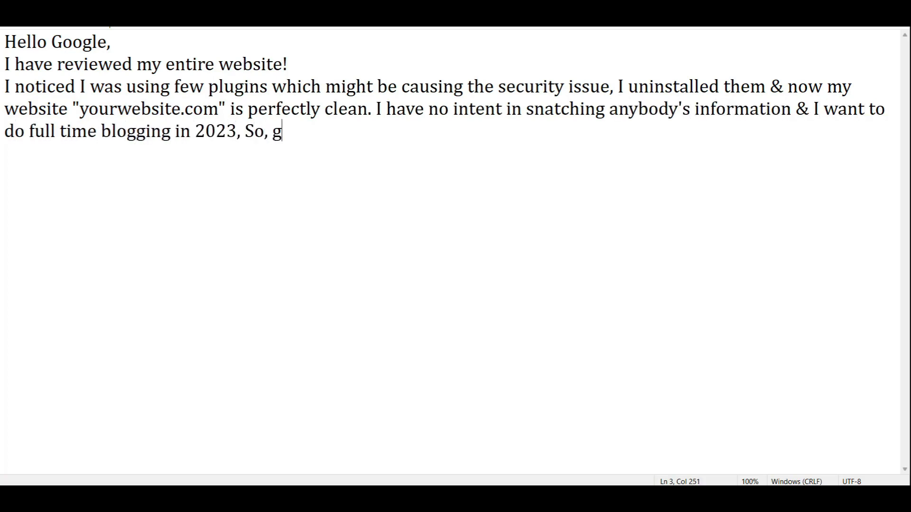
{"action": "type", "text": "etting a clean chit is really "}
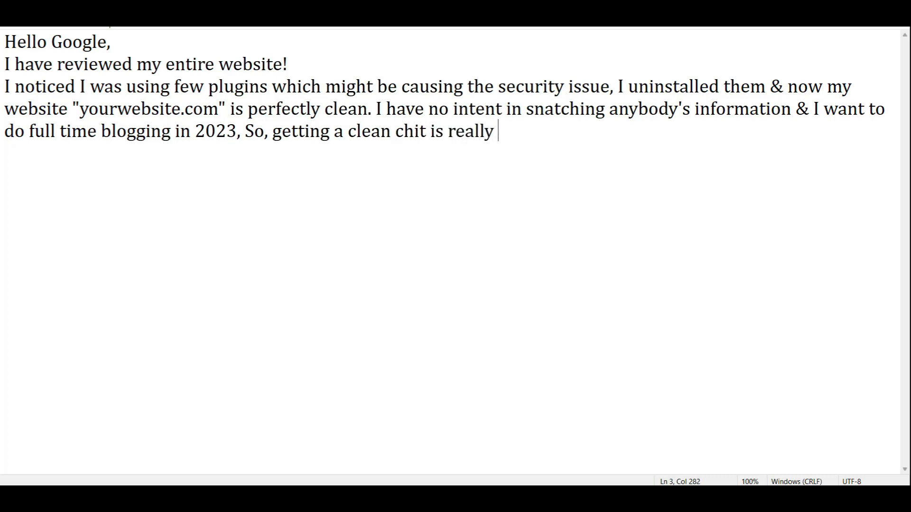
{"action": "type", "text": "essential for me."}
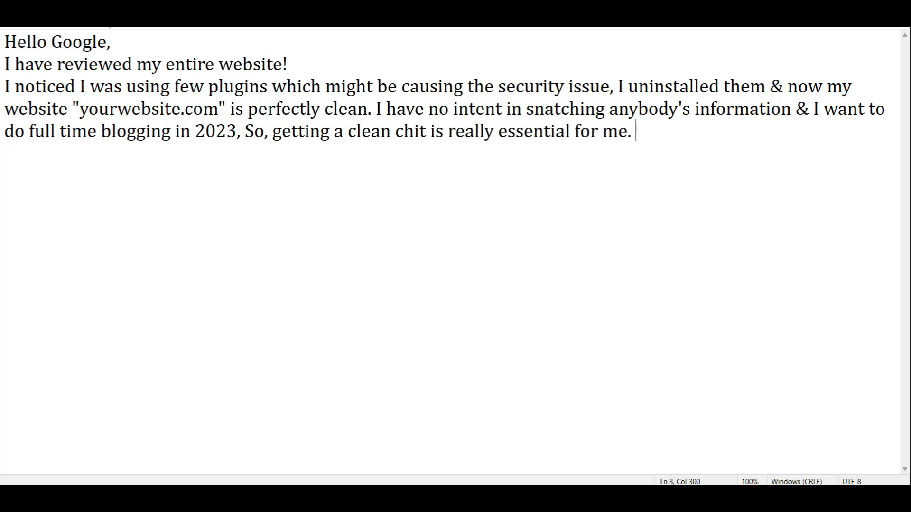
{"action": "key", "text": "Return"}
{"action": "type", "text": "This are the steps I have done:"}
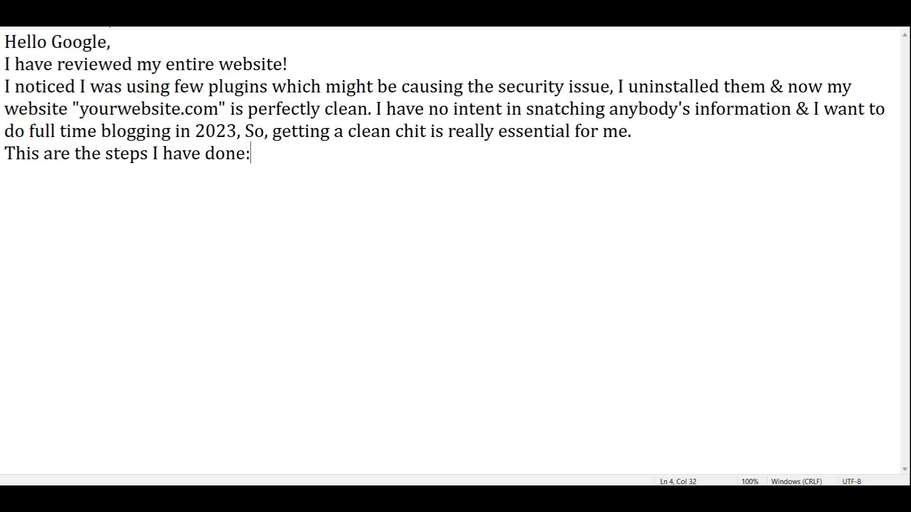
{"action": "type", "text": " 1) Installed Security Plugin and Scan"}
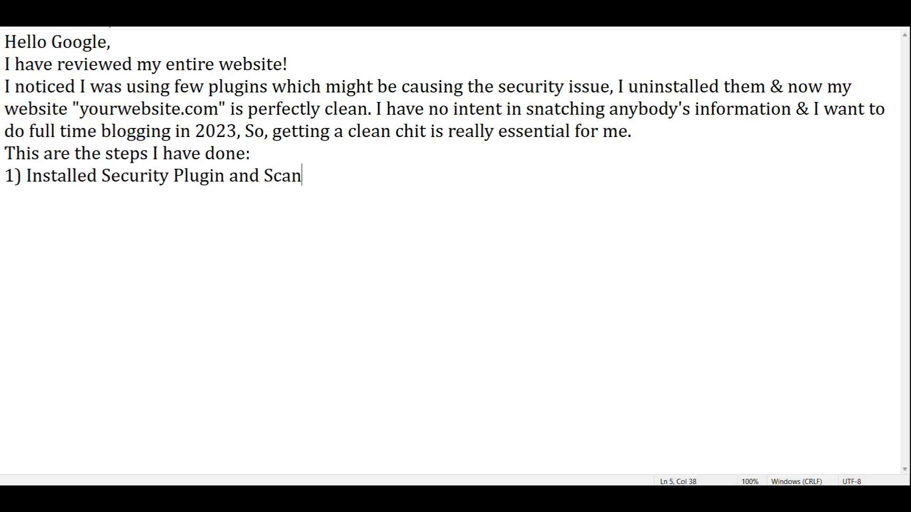
{"action": "type", "text": "ned entire website "}
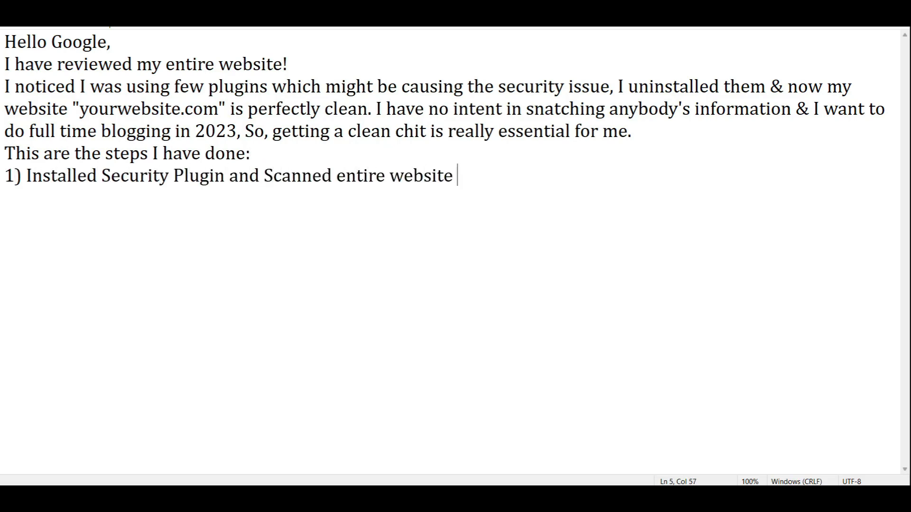
{"action": "type", "text": "and removed the p"}
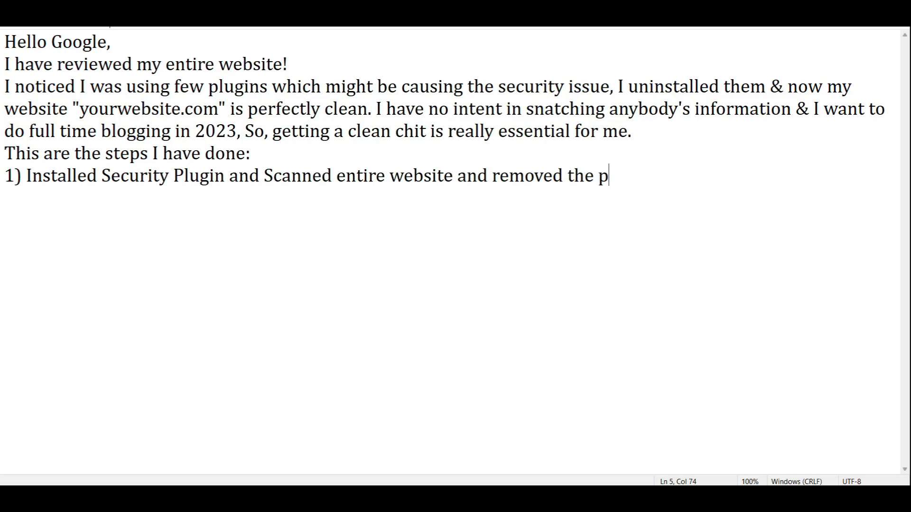
{"action": "type", "text": "lugins which are causing error"}
{"action": "key", "text": "Return"}
{"action": "type", "text": "2) I scanned the website in "}
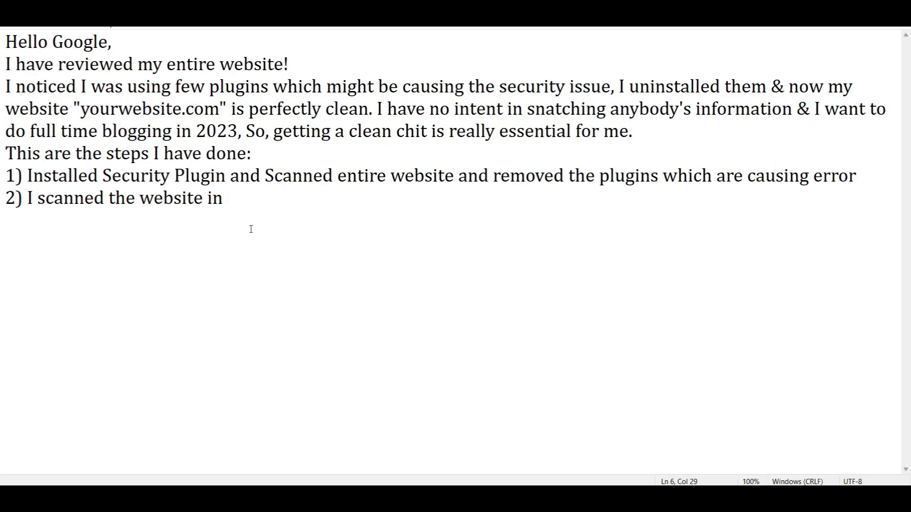
{"action": "type", "text": "Siteguarding & Quettera "}
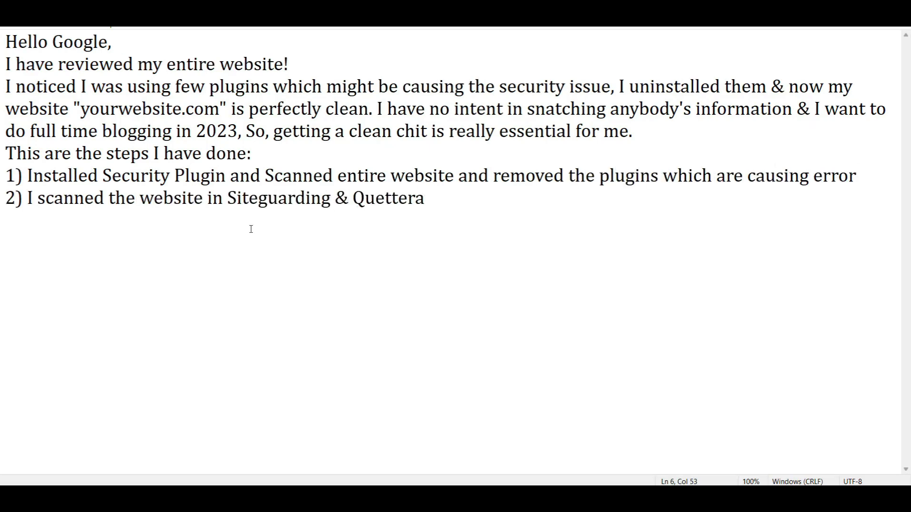
{"action": "type", "text": "and they are showing "}
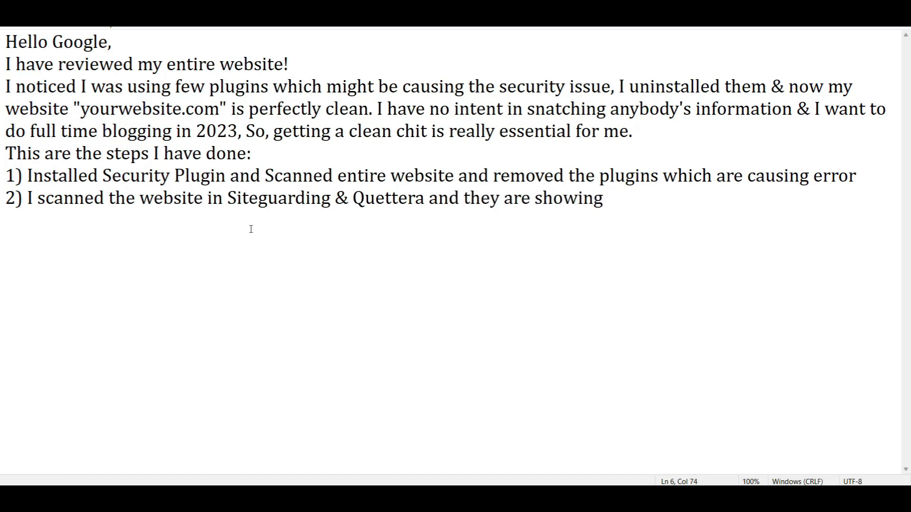
{"action": "type", "text": "100% green signals for my website "}
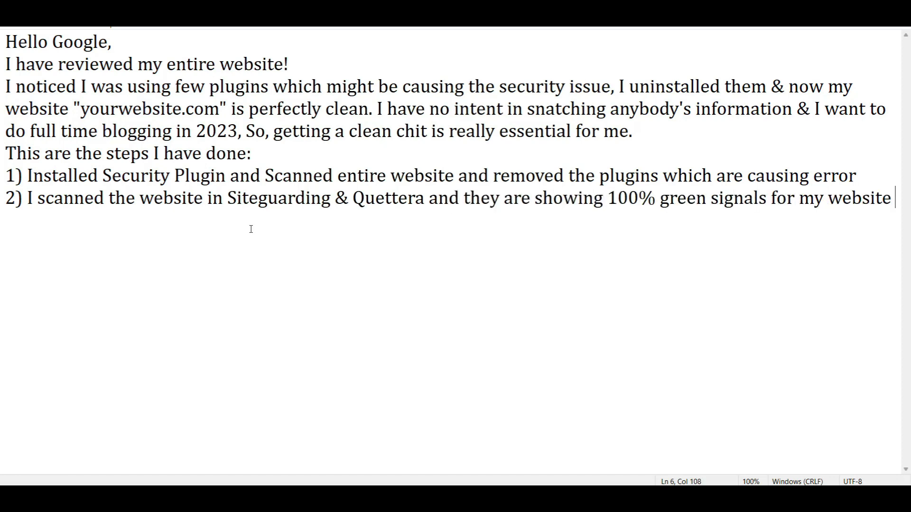
{"action": "type", "text": "I will take"}
{"action": "key", "text": "Left"}
{"action": "key", "text": "Left"}
{"action": "key", "text": "Left"}
{"action": "type", "text": "als"}
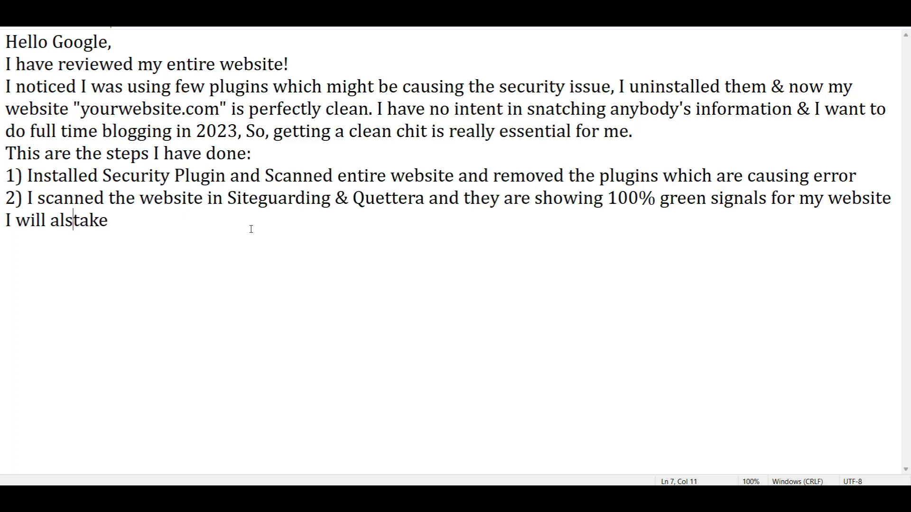
{"action": "type", "text": "o"}
{"action": "key", "text": "End"}
{"action": "type", "text": "care in future while installing a"}
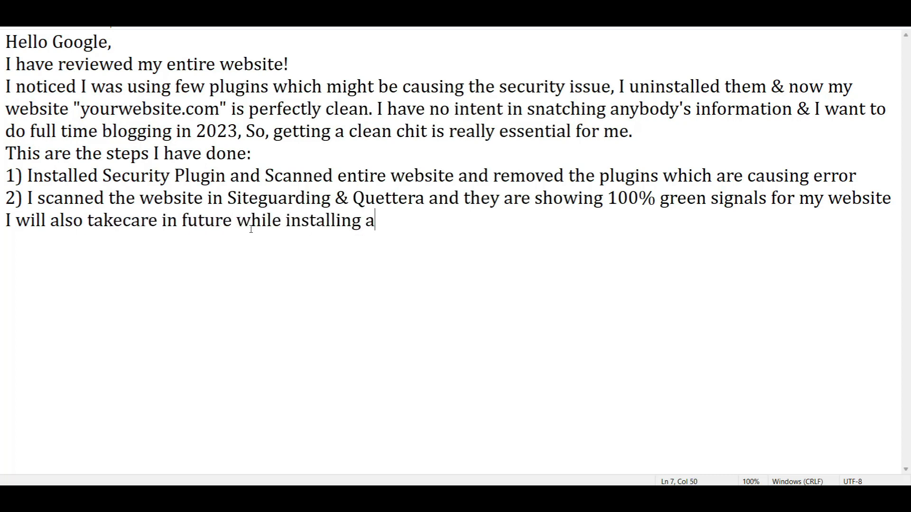
{"action": "type", "text": "ny plugins! "}
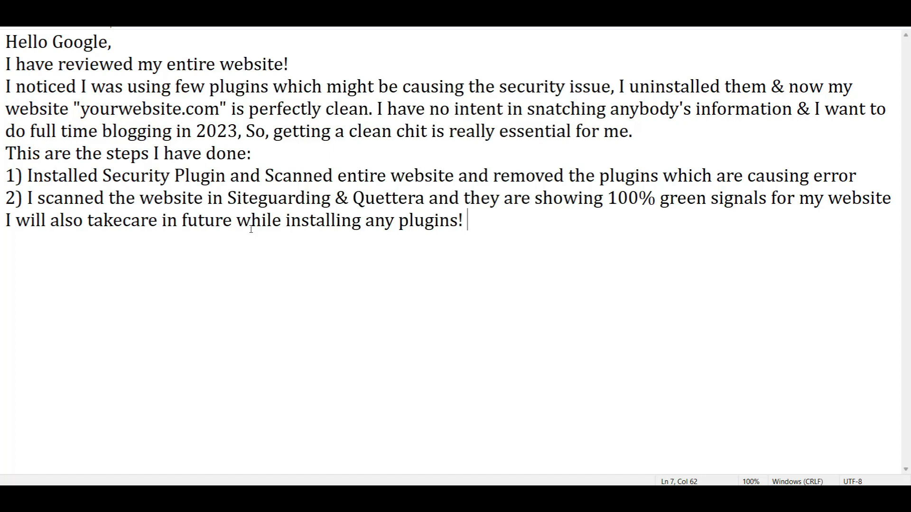
{"action": "type", "text": "Please revi"}
{"action": "type", "text": "ew my siet"}
Close with 'Please review my site!' and 'Thank you :)', then copy the whole letter.
{"action": "key", "text": "BackSpace"}
{"action": "key", "text": "BackSpace"}
{"action": "type", "text": "te! Ta"}
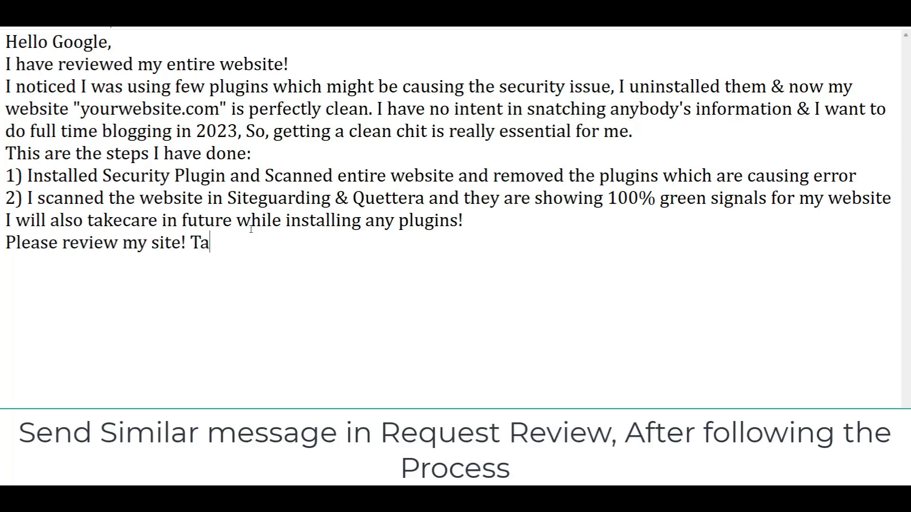
{"action": "key", "text": "BackSpace"}
{"action": "type", "text": "hank you :)"}
{"action": "key", "text": "Return"}
{"action": "key", "text": "ctrl+a"}
{"action": "key", "text": "ctrl+c"}
{"action": "left_click", "coordinate": [171, 262]}
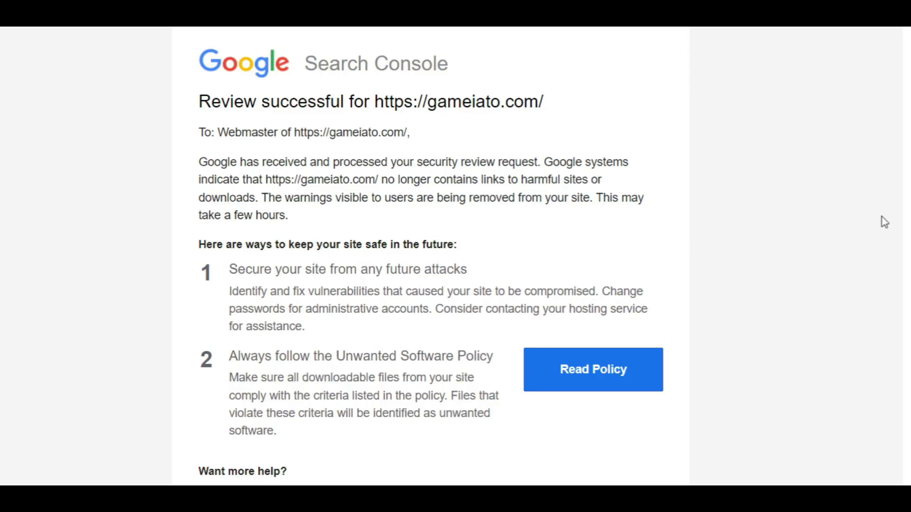
{"action": "scroll", "coordinate": [455, 256], "scroll_direction": "up", "scroll_amount": 3}
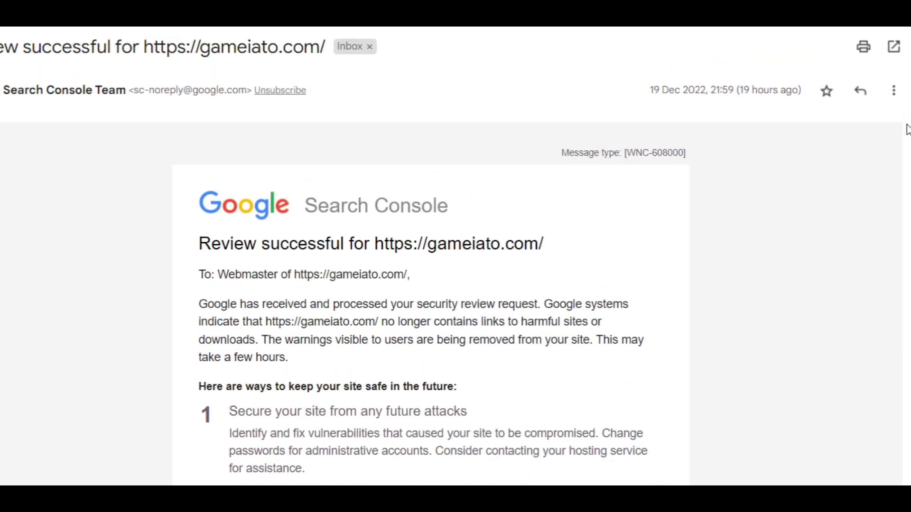
{"action": "scroll", "coordinate": [455, 256], "scroll_direction": "down", "scroll_amount": 4}
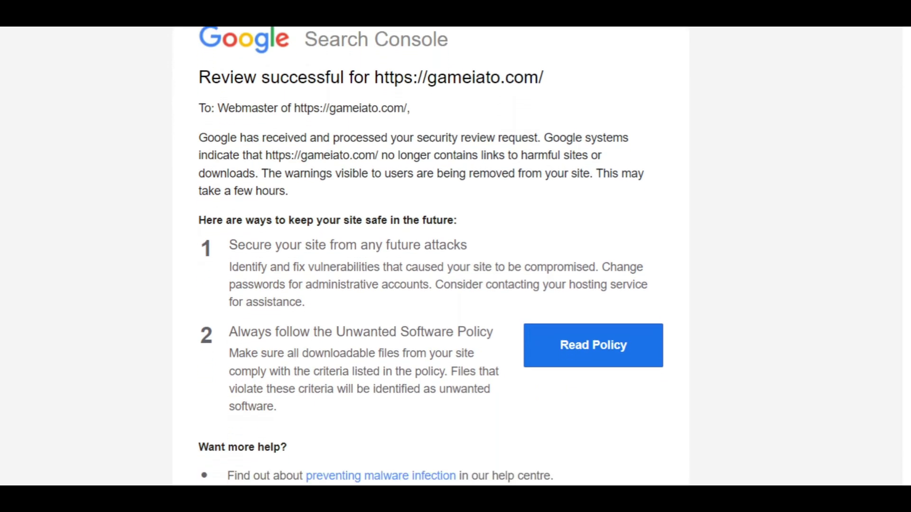
{"action": "scroll", "coordinate": [456, 256], "scroll_direction": "down", "scroll_amount": 2}
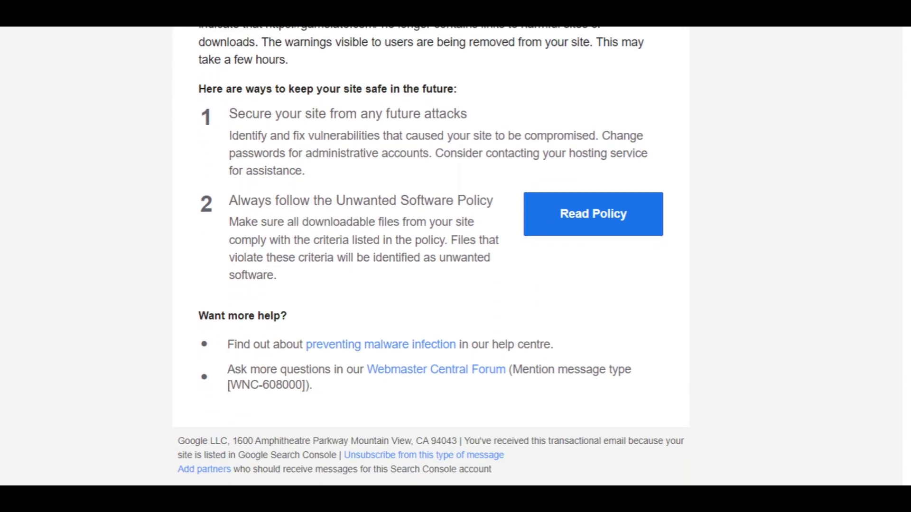
{"action": "scroll", "coordinate": [455, 256], "scroll_direction": "up", "scroll_amount": 3}
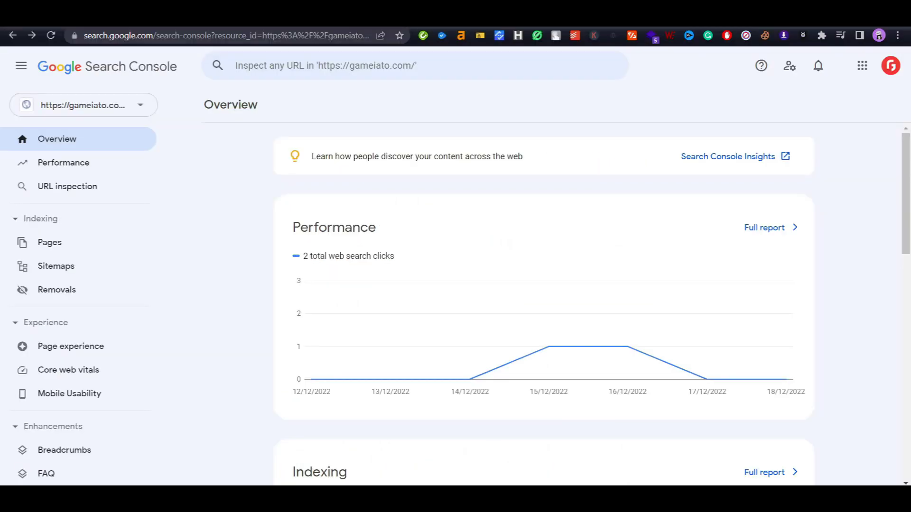
{"action": "left_click", "coordinate": [74, 290]}
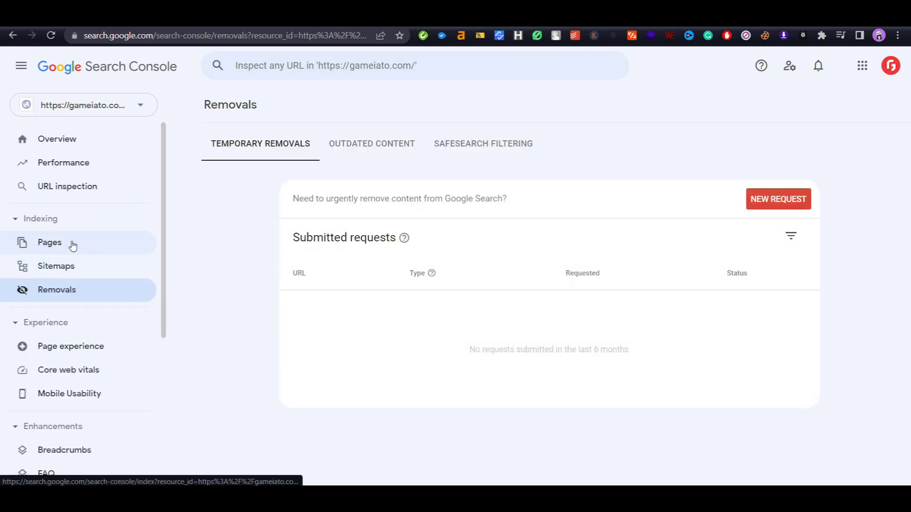
{"action": "left_click", "coordinate": [84, 162]}
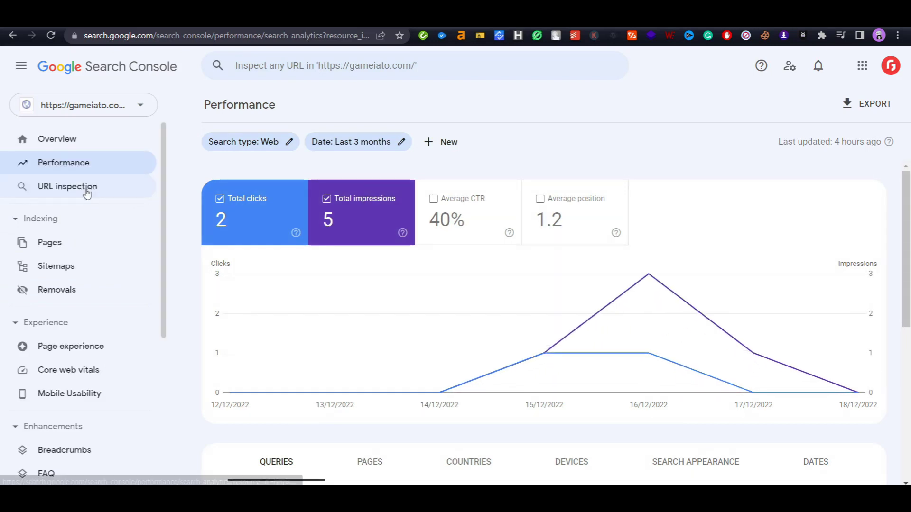
{"action": "left_click", "coordinate": [67, 186]}
{"action": "key", "text": "Escape"}
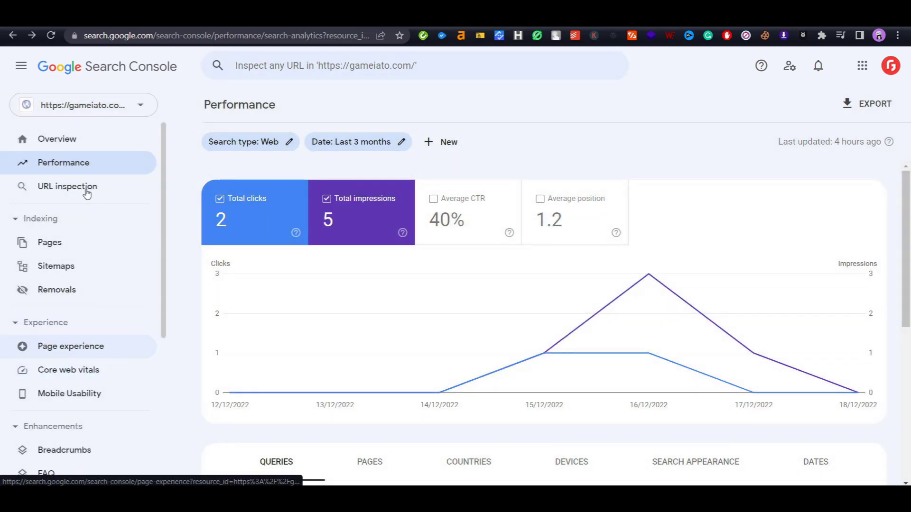
{"action": "left_click", "coordinate": [67, 186]}
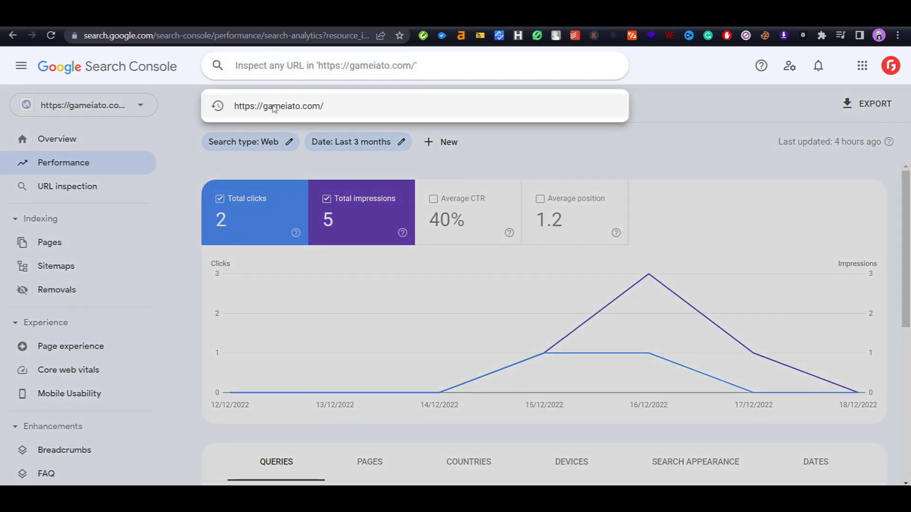
{"action": "left_click", "coordinate": [274, 106]}
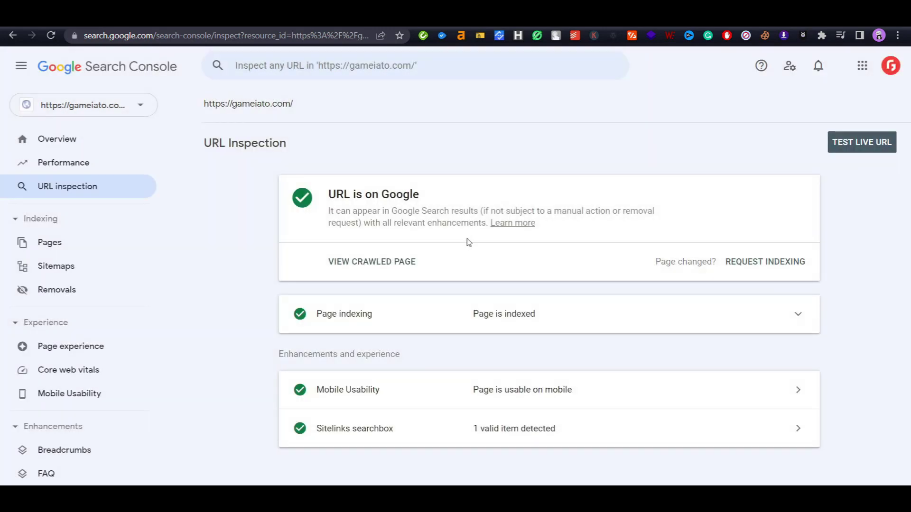
{"action": "scroll", "coordinate": [166, 332], "scroll_direction": "down", "scroll_amount": 1}
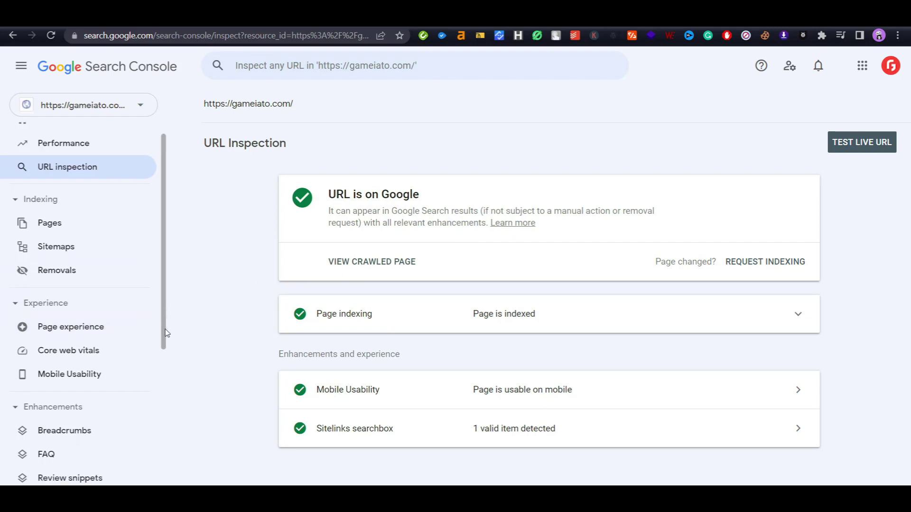
{"action": "scroll", "coordinate": [165, 332], "scroll_direction": "down", "scroll_amount": 2}
{"action": "scroll", "coordinate": [142, 371], "scroll_direction": "down", "scroll_amount": 2}
{"action": "scroll", "coordinate": [142, 411], "scroll_direction": "down", "scroll_amount": 1}
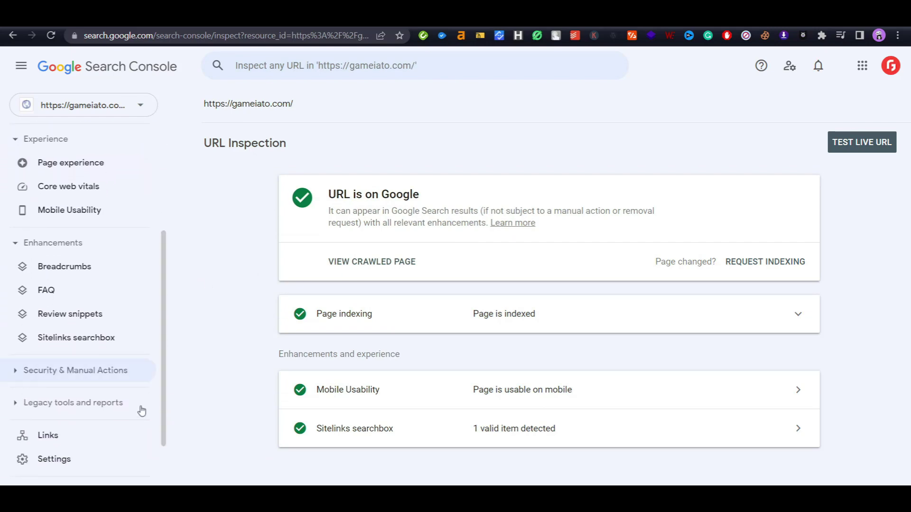
View the Security issues report under Security & Manual Actions, confirming none detected.
{"action": "left_click", "coordinate": [14, 375]}
{"action": "left_click", "coordinate": [106, 417]}
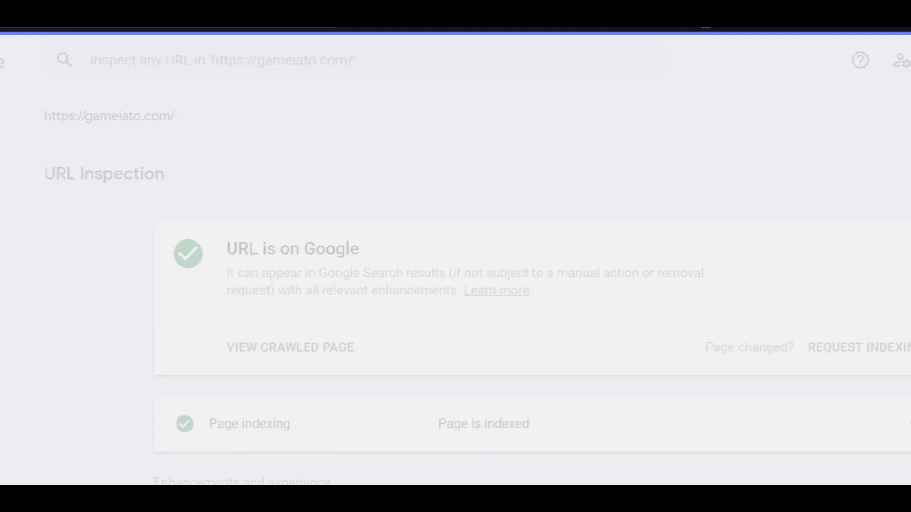